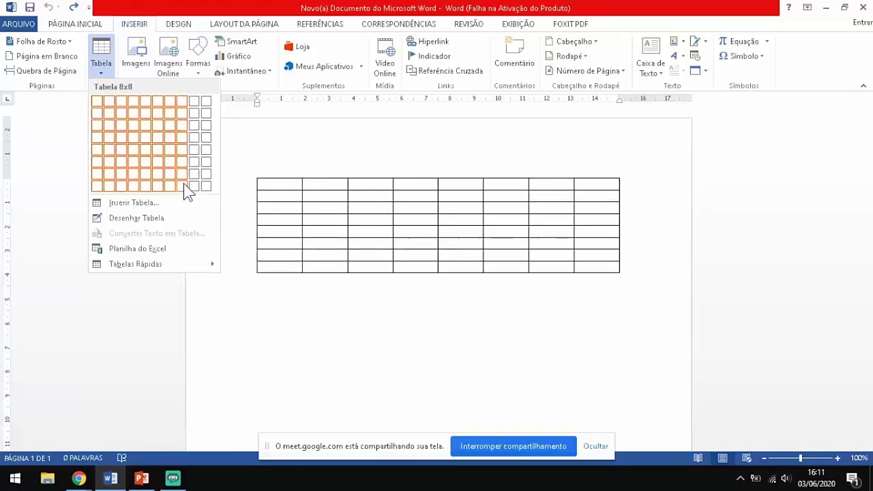
# Insert an 8x8 table and enter "BOLETIM ESCOLAR" in its first cell.
pyautogui.click(183, 183)
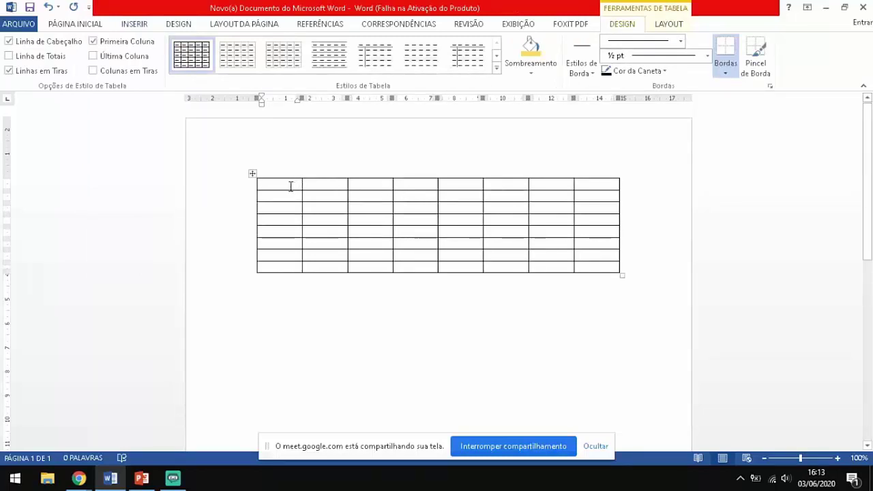
pyautogui.write('BOLETI')
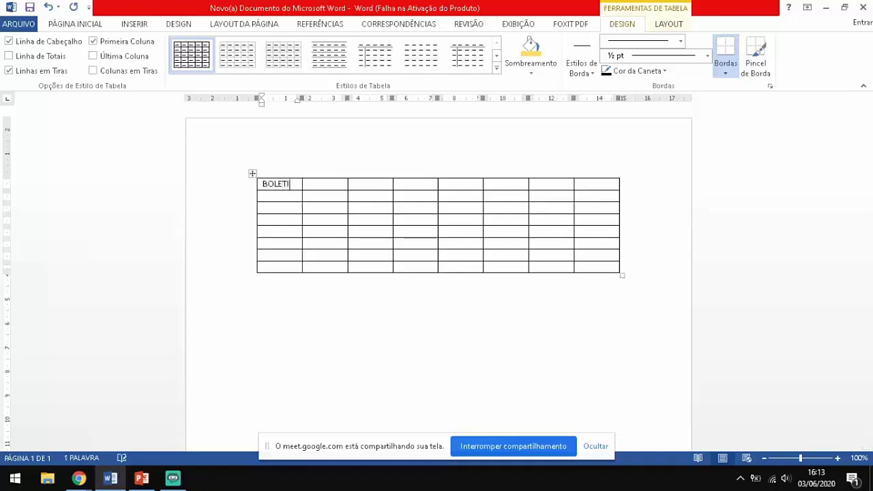
pyautogui.write('M ESCOLAR')
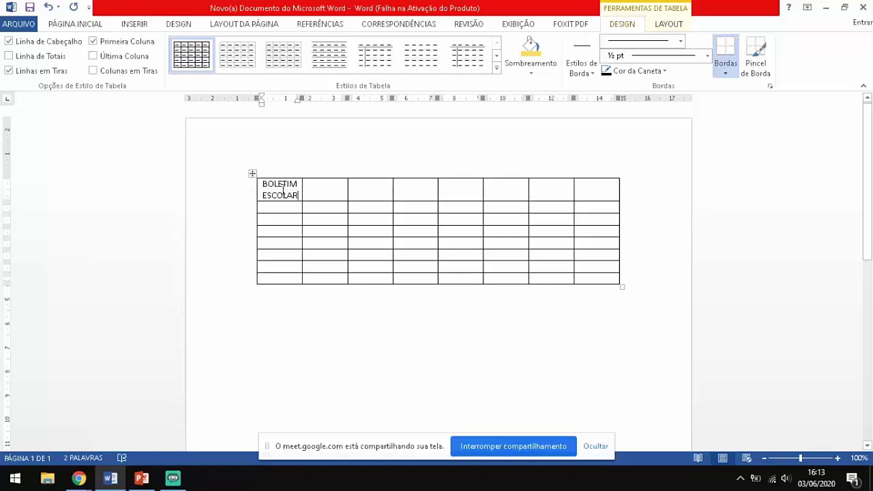
# Merge all eight cells of the table's first row into a single title cell.
pyautogui.moveTo(283, 186); pyautogui.dragTo(597, 193)
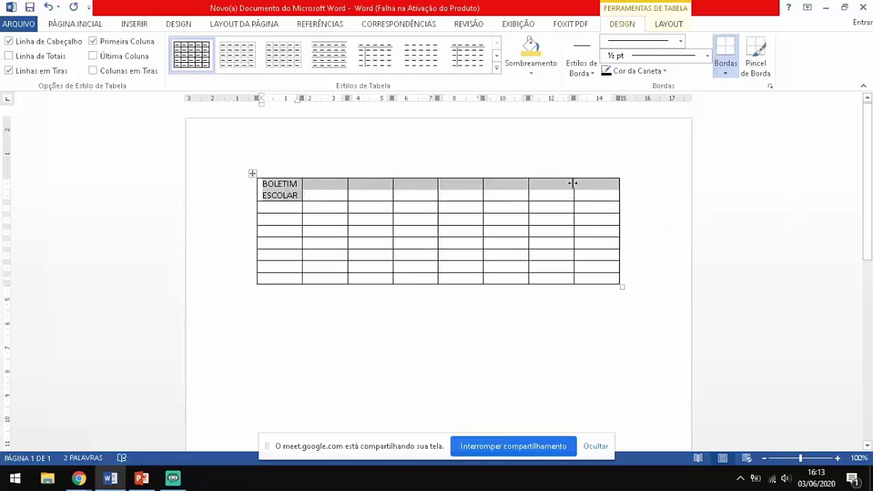
pyautogui.rightClick(408, 185)
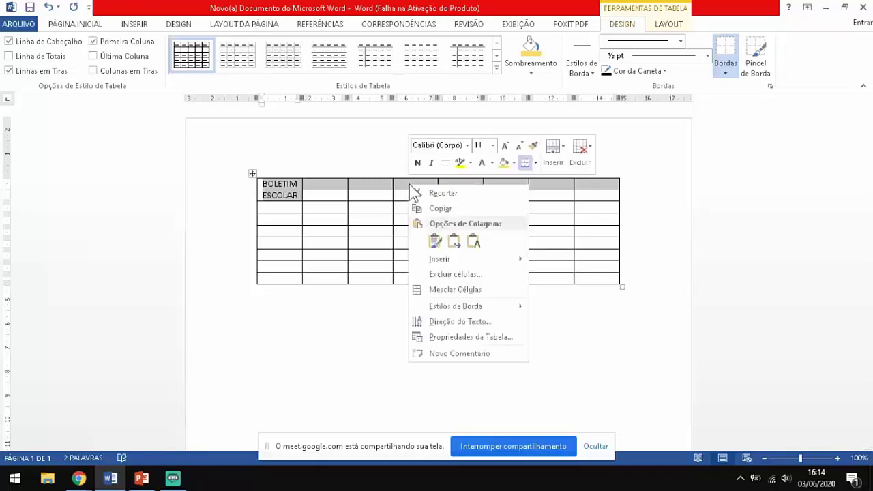
pyautogui.click(448, 287)
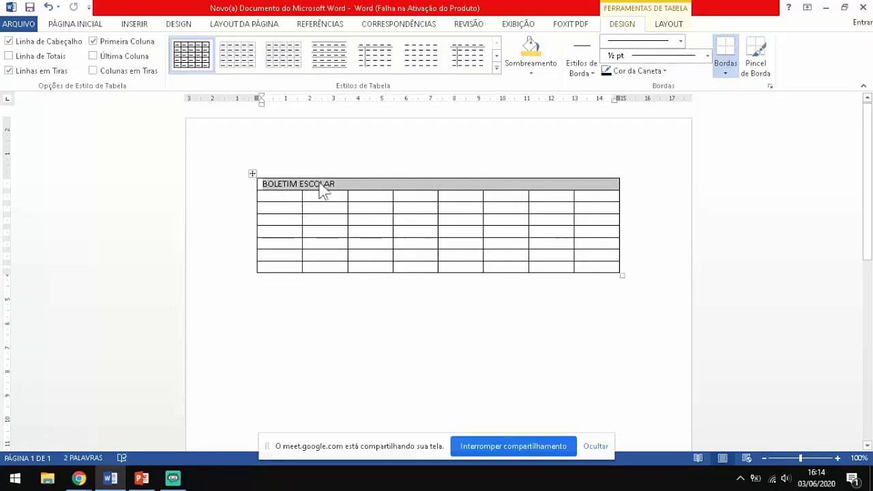
pyautogui.click(287, 186)
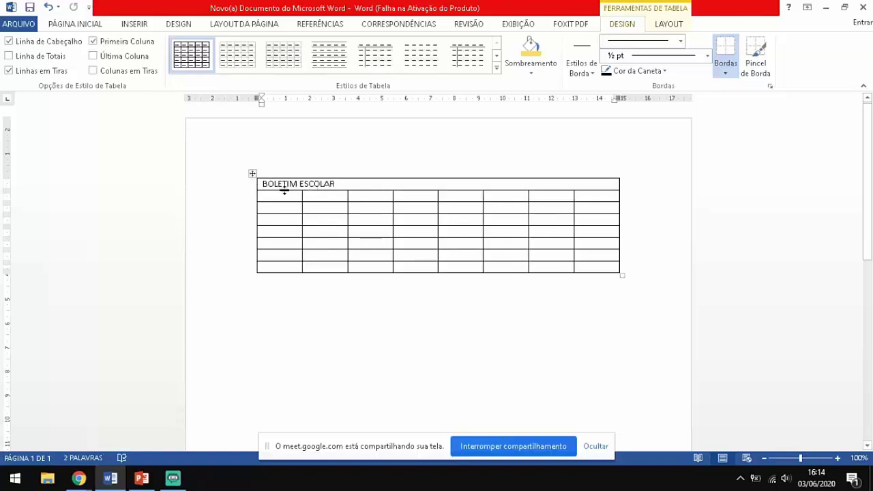
# Enter "CURSO DE FÉRIAS INFORMÁTICA" in the first cell of the table's second row.
pyautogui.click(270, 195)
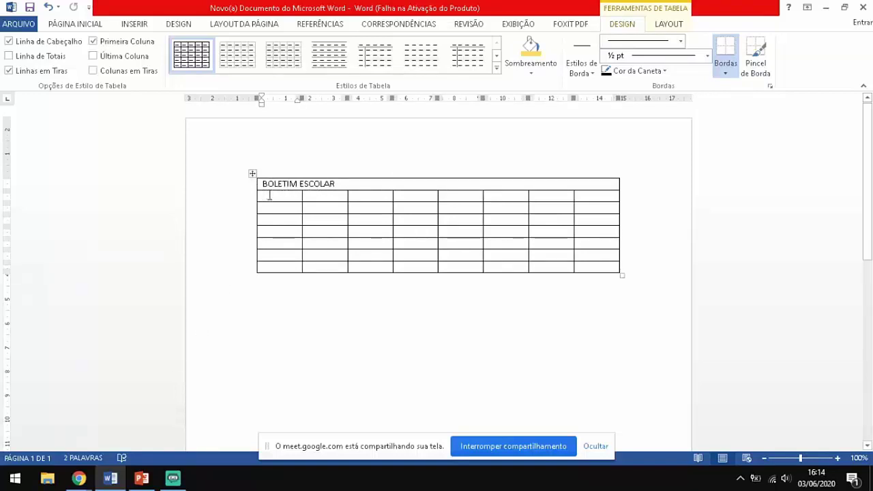
pyautogui.write('CURSO DE ')
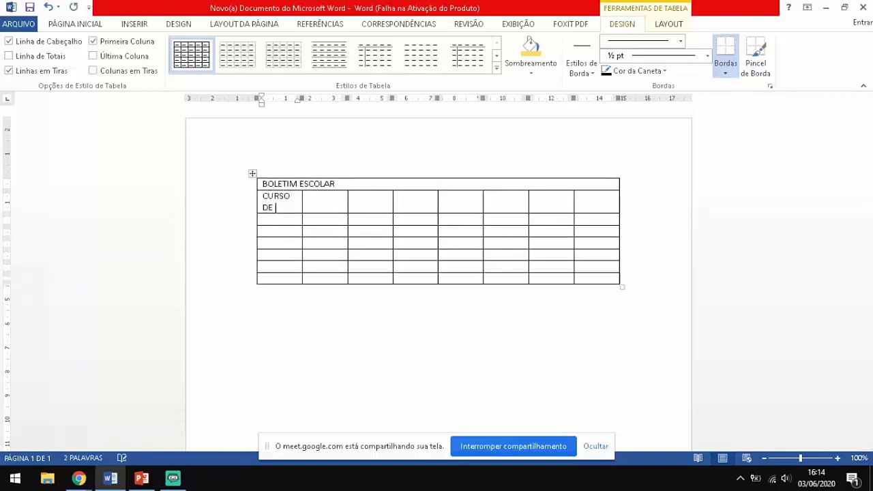
pyautogui.write('FÉRIAS')
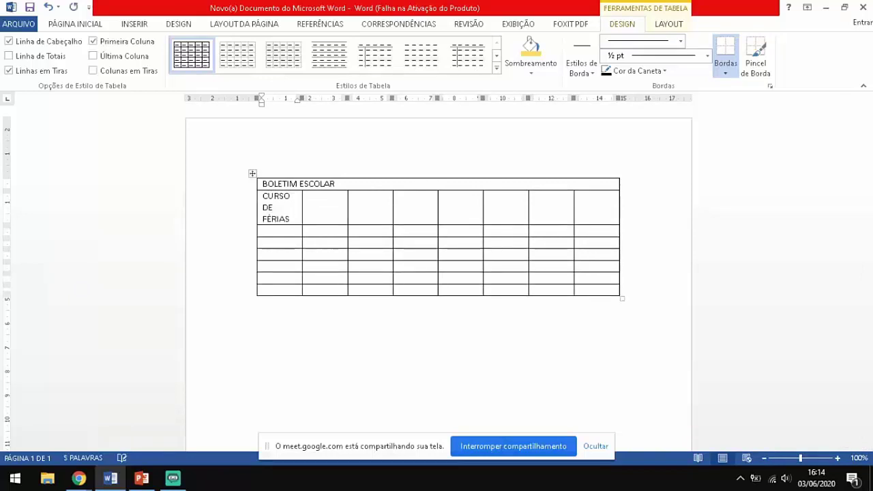
pyautogui.write(' INFORMÁ')
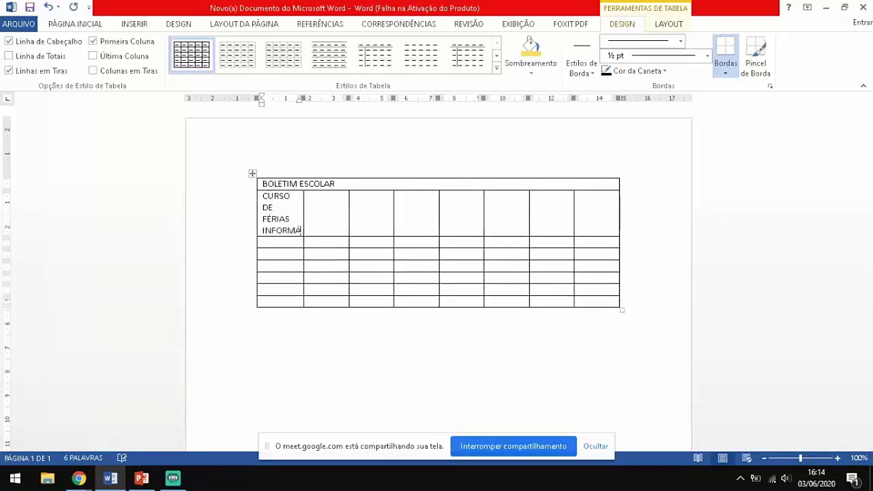
pyautogui.write('TICA')
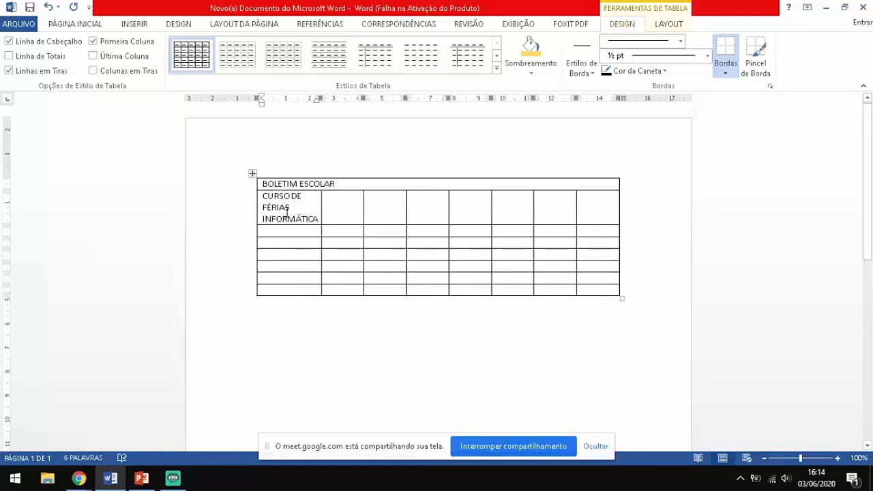
pyautogui.click(283, 184)
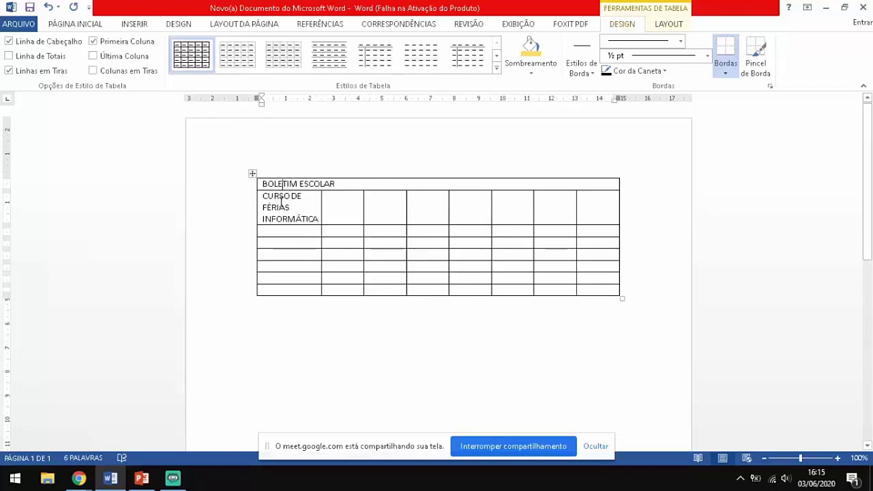
pyautogui.moveTo(277, 207); pyautogui.dragTo(598, 216)
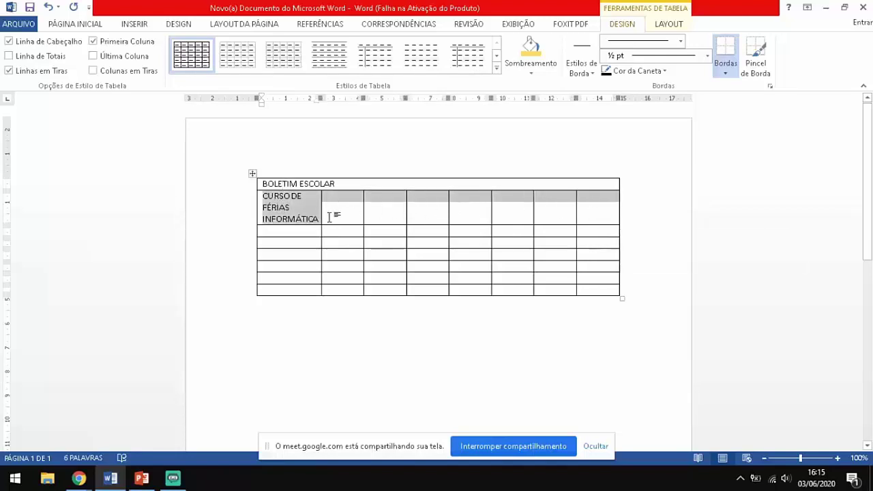
pyautogui.click(306, 218)
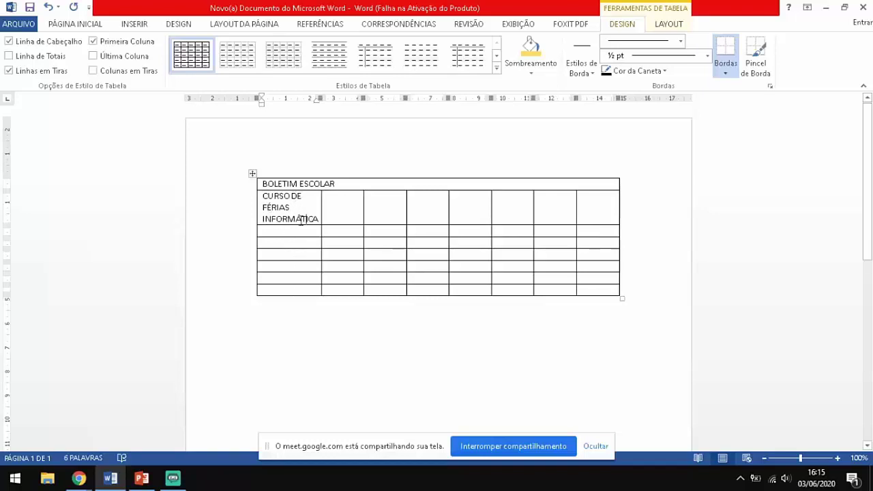
# Merge the "CURSO DE FÉRIAS INFORMÁTICA" cell with the four empty cells below it in the first column.
pyautogui.moveTo(285, 204); pyautogui.dragTo(282, 262)
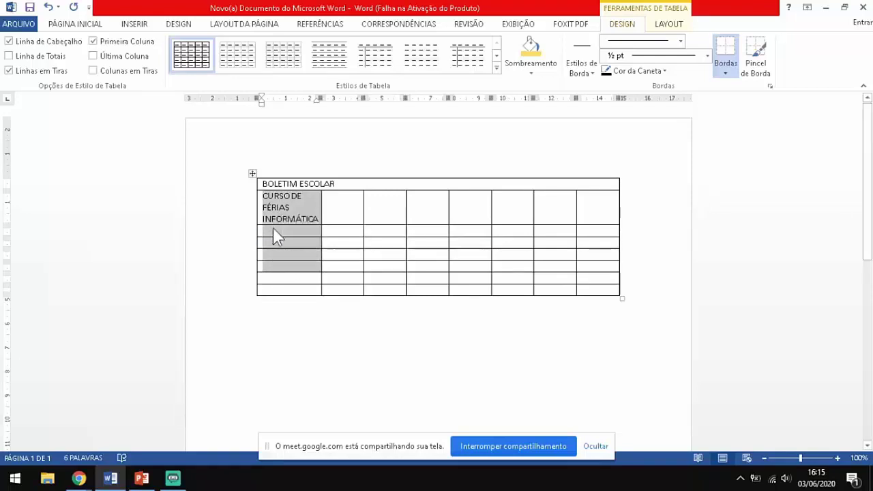
pyautogui.rightClick(272, 228)
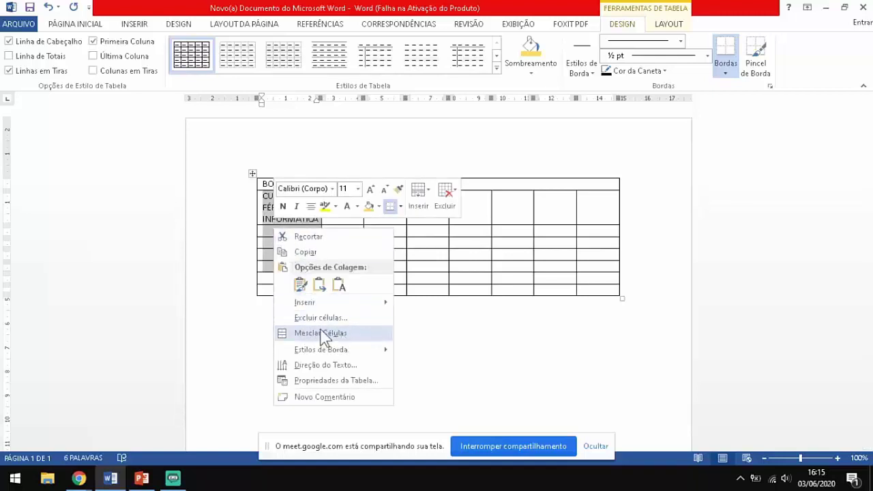
pyautogui.click(325, 334)
pyautogui.click(296, 220)
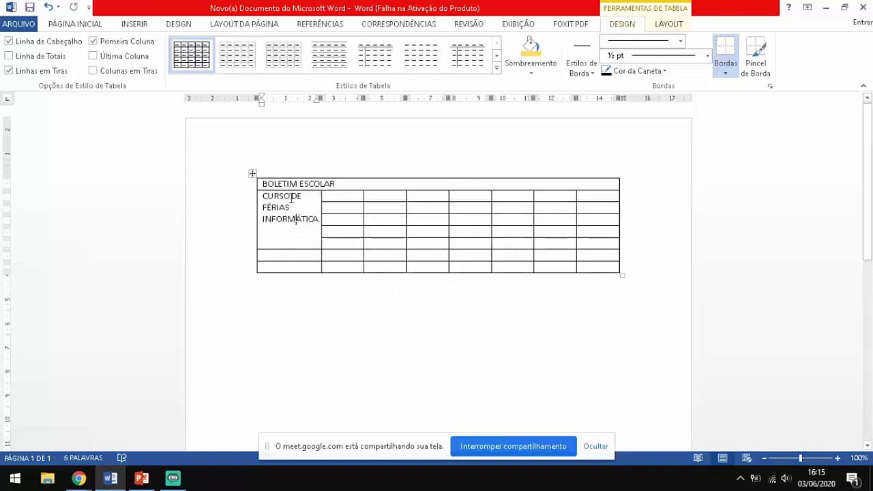
pyautogui.moveTo(301, 184); pyautogui.dragTo(447, 185)
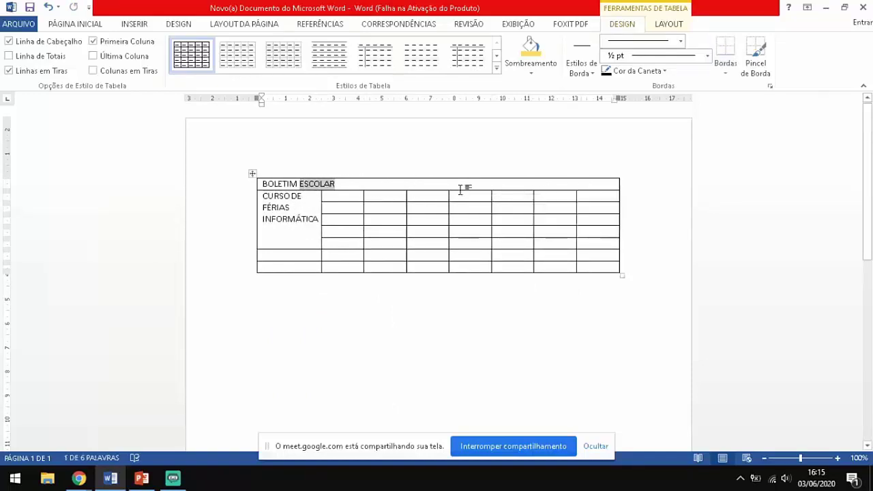
pyautogui.click(305, 208)
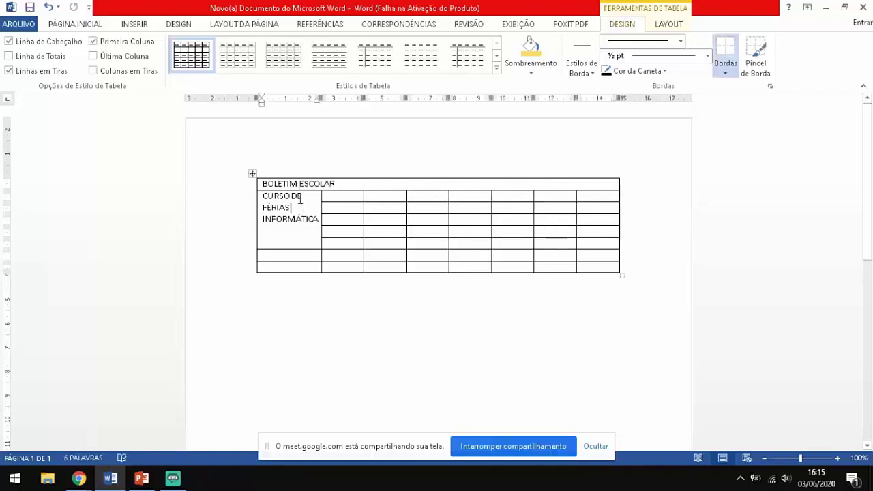
pyautogui.moveTo(309, 195); pyautogui.dragTo(313, 238)
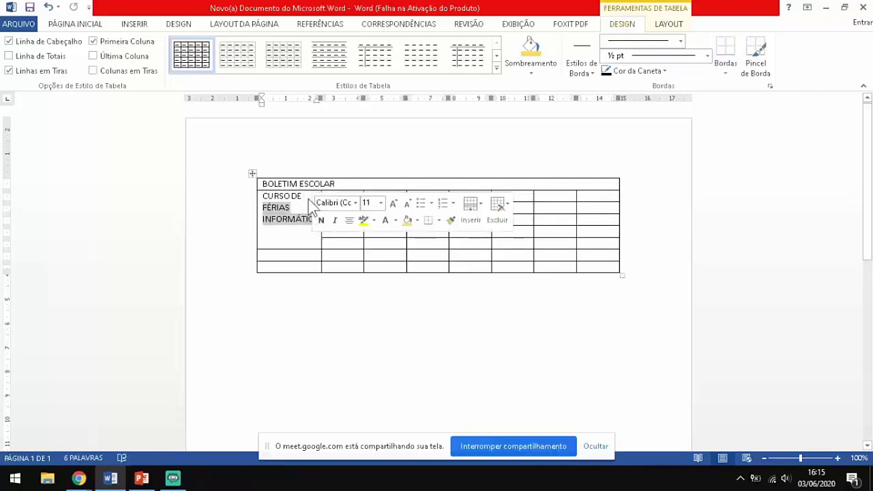
# Change the text direction of the merged "CURSO DE FÉRIAS INFORMÁTICA" cell so it reads vertically from bottom to top.
pyautogui.click(288, 239)
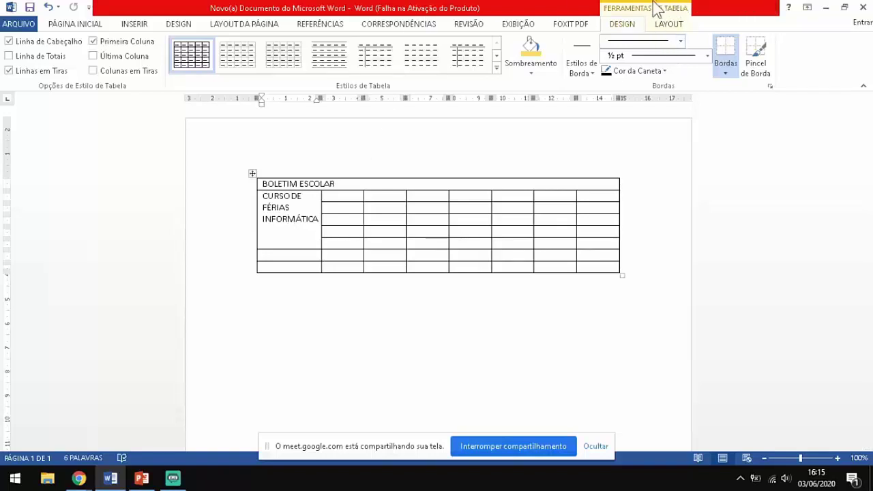
pyautogui.click(667, 24)
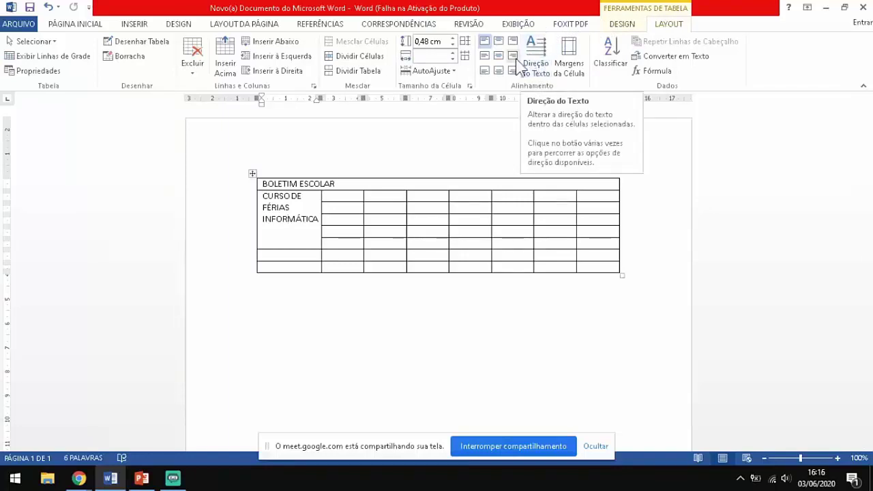
pyautogui.click(536, 49)
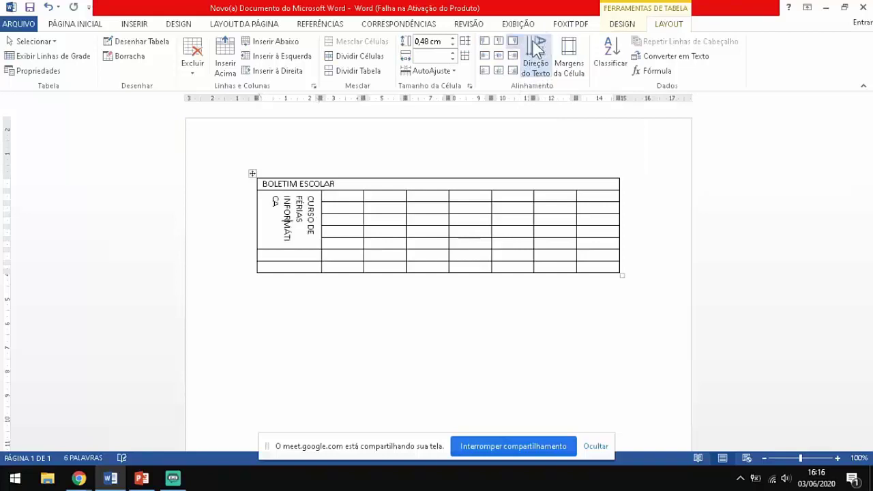
pyautogui.click(535, 42)
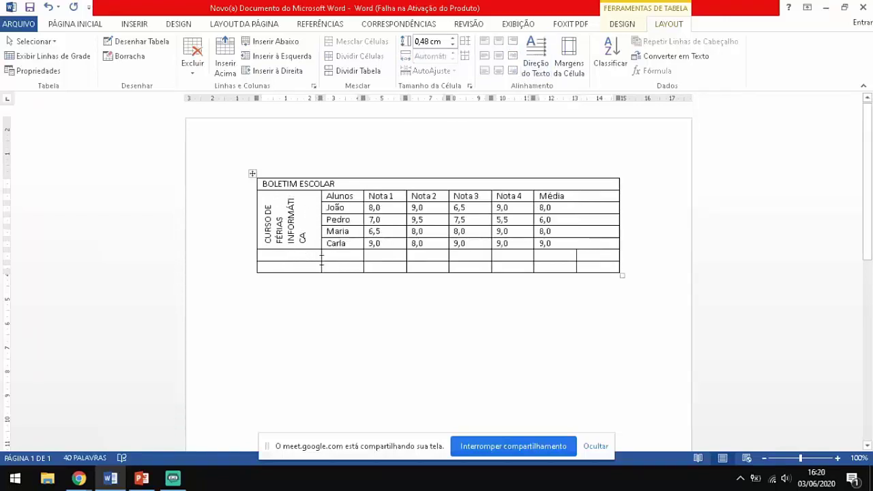
# Merge the first six cells of the empty row directly below the student grades.
pyautogui.moveTo(310, 256); pyautogui.dragTo(513, 257)
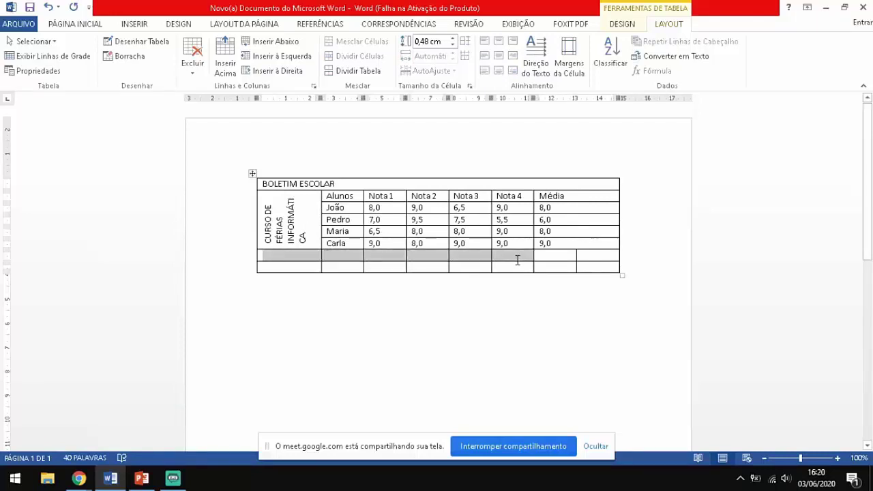
pyautogui.rightClick(297, 255)
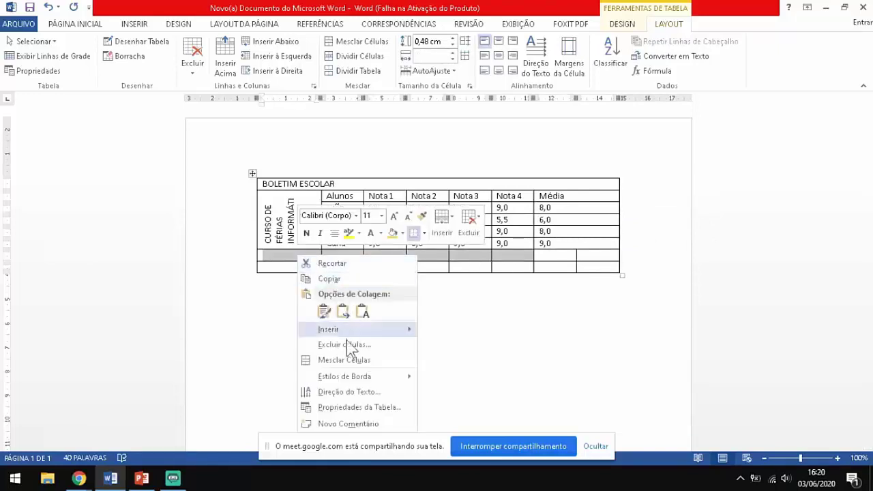
pyautogui.click(328, 359)
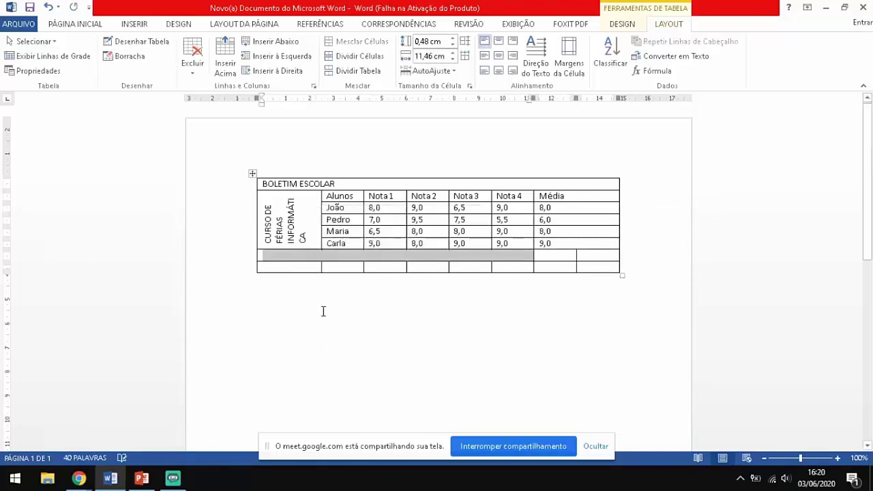
# Enter "Quantidades de aulas (Dez)" in the merged cell below the student grades.
pyautogui.click(296, 257)
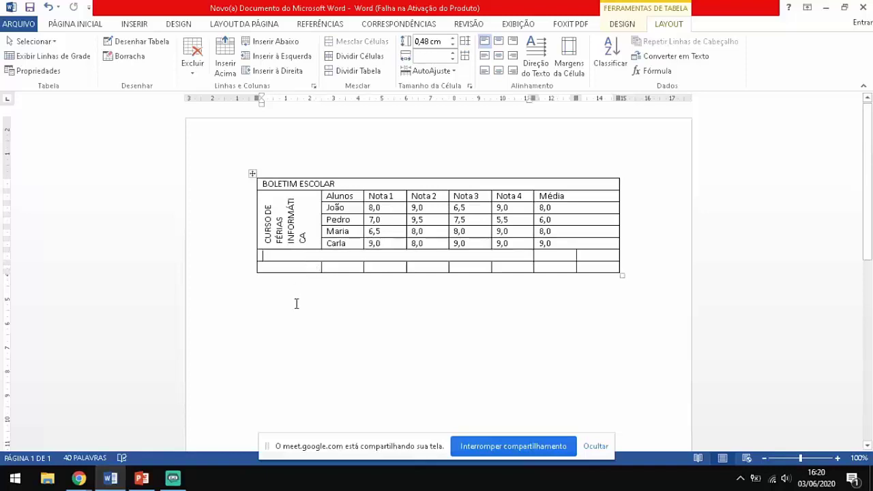
pyautogui.write('Quantidades')
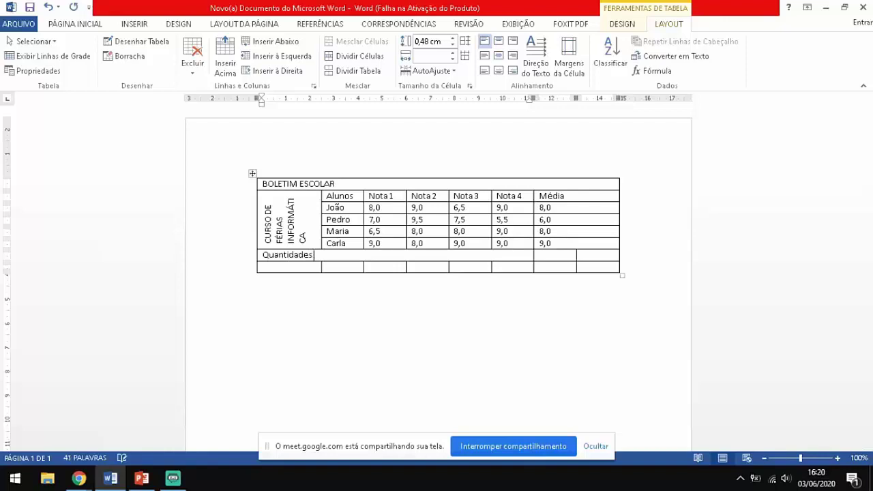
pyautogui.write(' de aulas')
pyautogui.write(' ()')
pyautogui.write('Dez')
# Enter "Quantidades de aulas (Jan)" in the first cell of the table's last row.
pyautogui.press('Down')
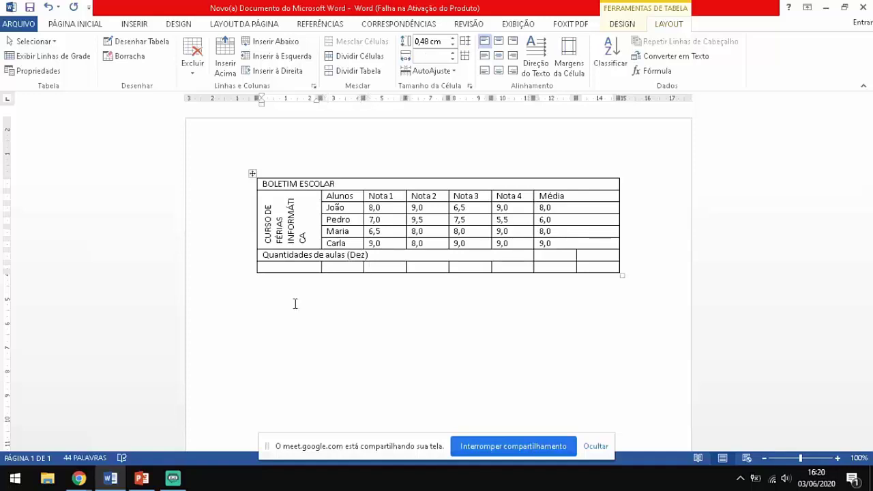
pyautogui.write('Quanti')
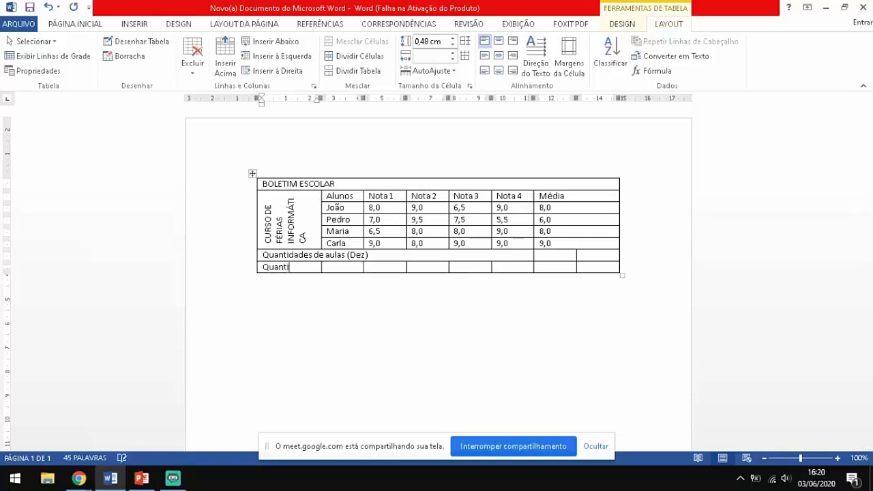
pyautogui.write('dades de a')
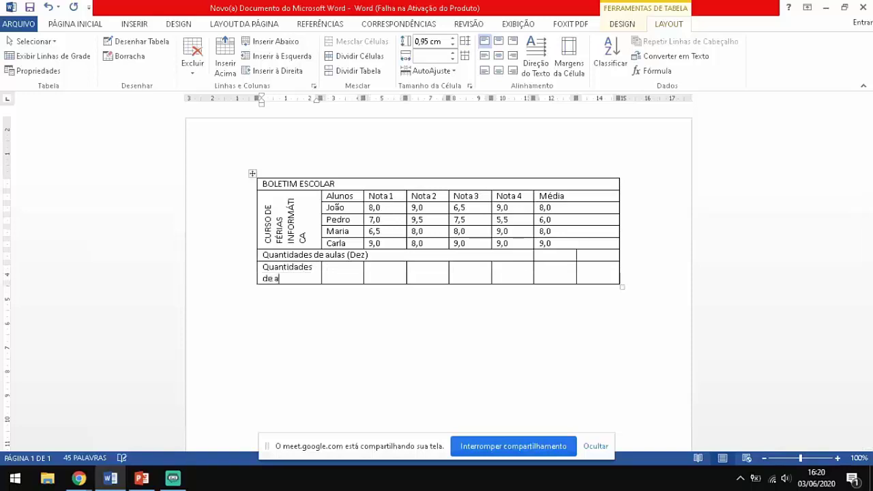
pyautogui.write('ulas (Jan')
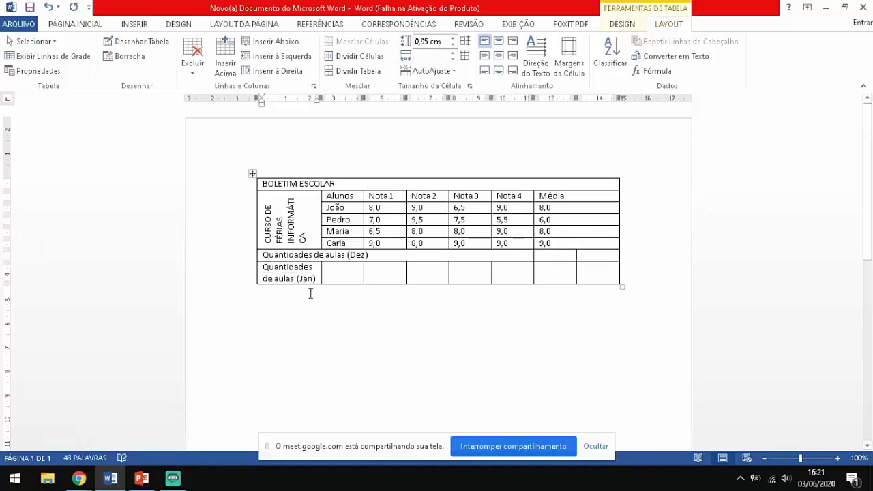
# Merge the first six cells of the last row, including the "Quantidades de aulas (Jan)" cell, into one.
pyautogui.moveTo(273, 278); pyautogui.dragTo(526, 278)
pyautogui.click(386, 275)
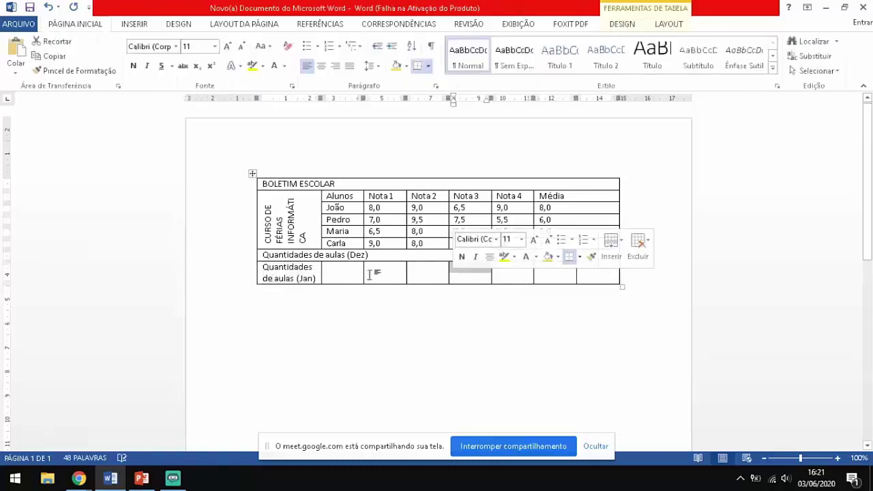
pyautogui.click(273, 256)
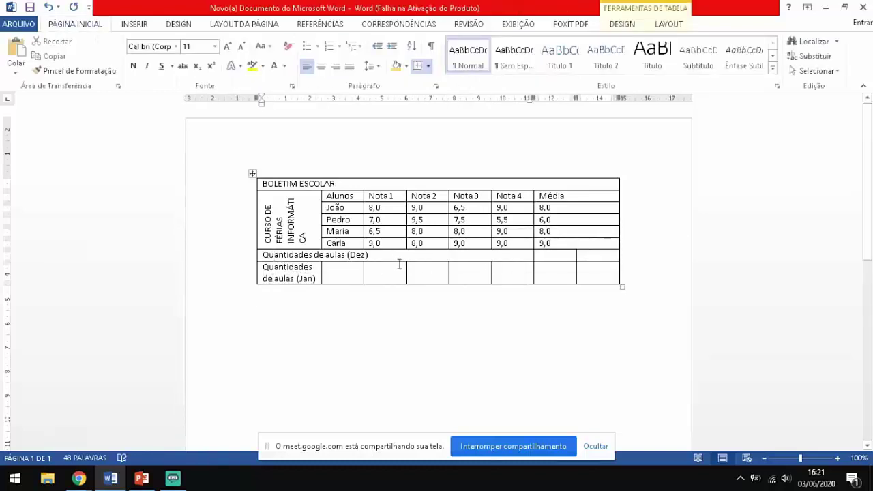
pyautogui.moveTo(295, 273); pyautogui.dragTo(501, 270)
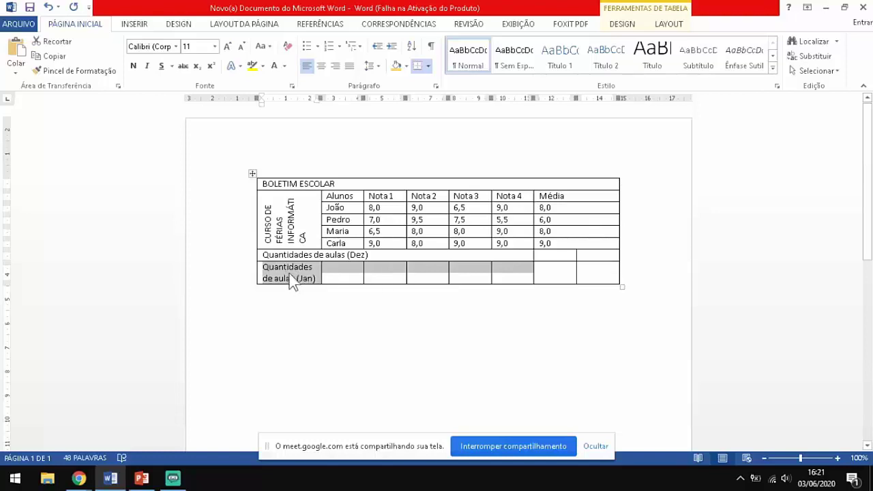
pyautogui.rightClick(503, 276)
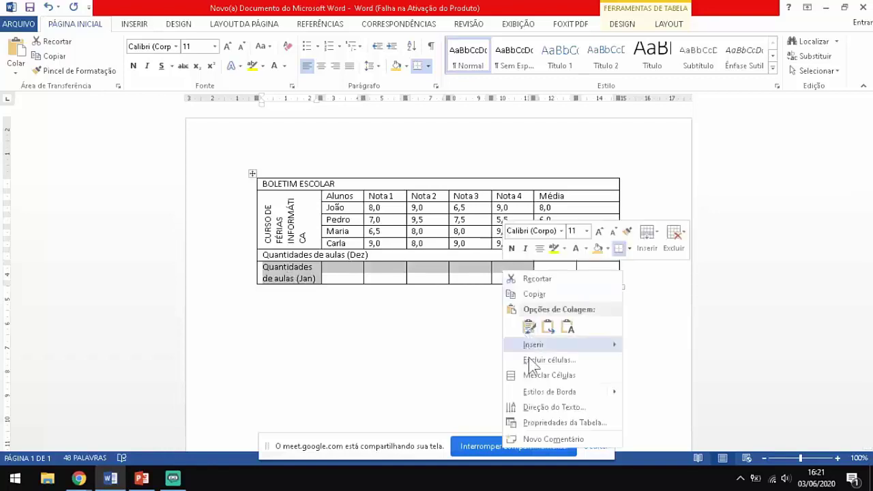
pyautogui.click(534, 376)
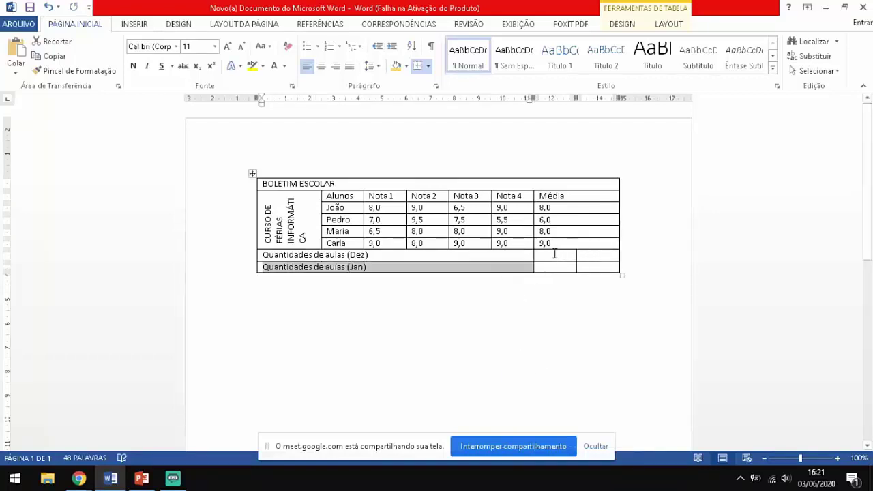
# Merge the two empty cells at the end of the "Quantidades de aulas (Dez)" row.
pyautogui.moveTo(564, 255); pyautogui.dragTo(589, 255)
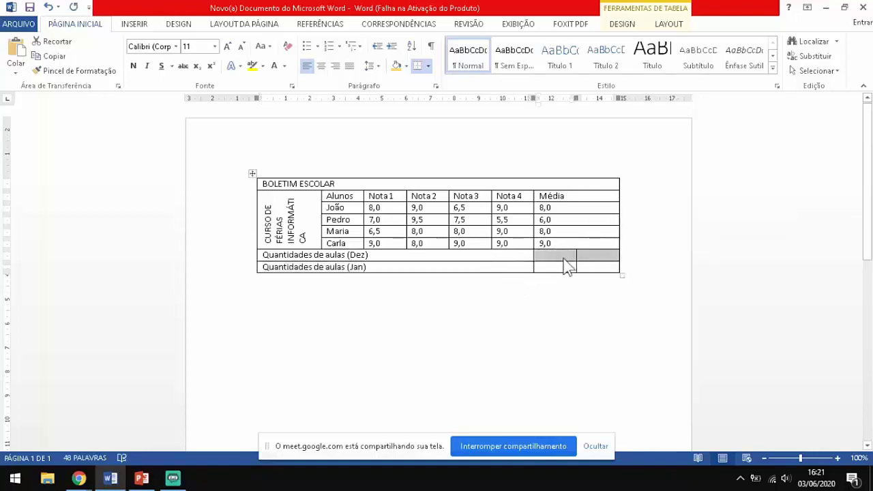
pyautogui.rightClick(568, 266)
pyautogui.click(587, 346)
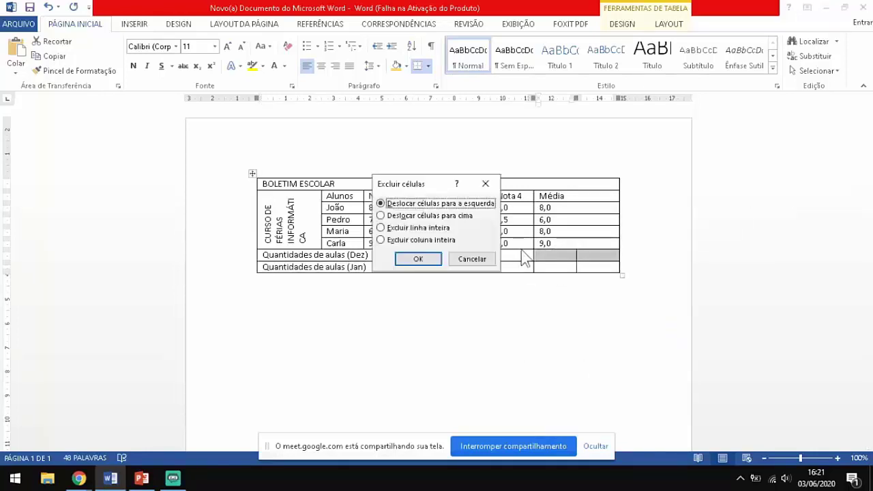
pyautogui.click(472, 259)
pyautogui.rightClick(552, 265)
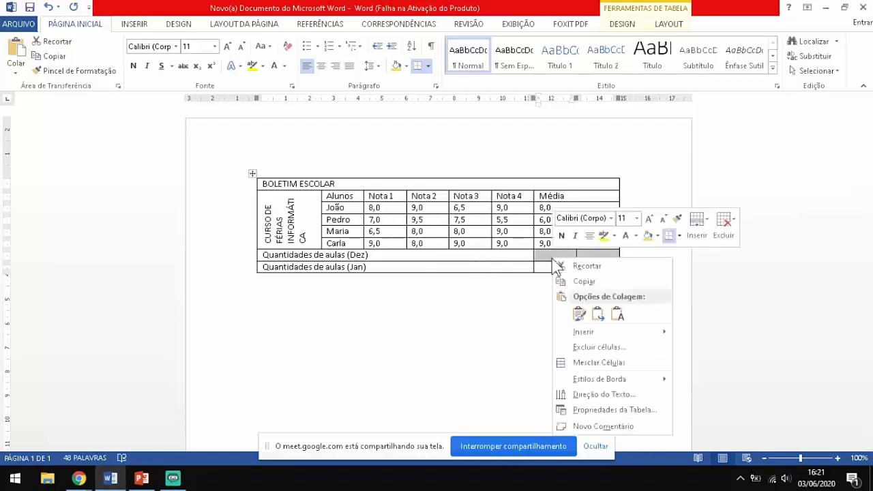
pyautogui.click(576, 361)
# Merge the two empty cells at the end of the "Quantidades de aulas (Jan)" row.
pyautogui.moveTo(555, 268); pyautogui.dragTo(591, 271)
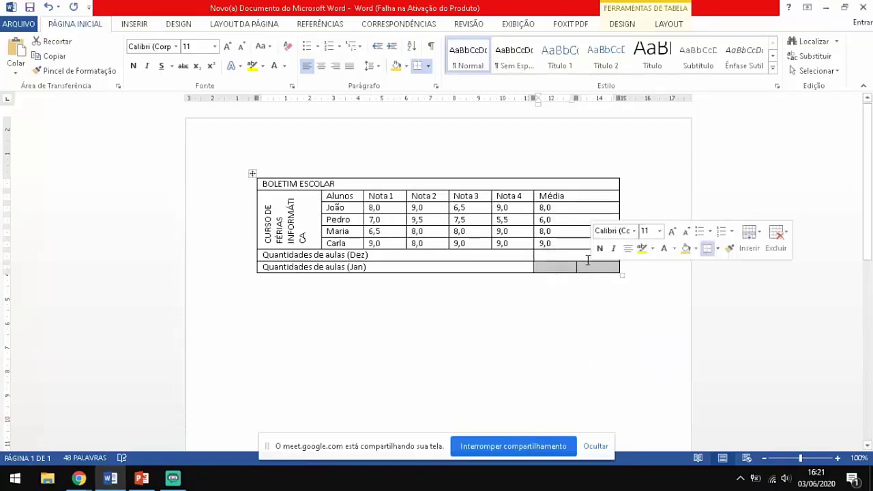
pyautogui.rightClick(585, 265)
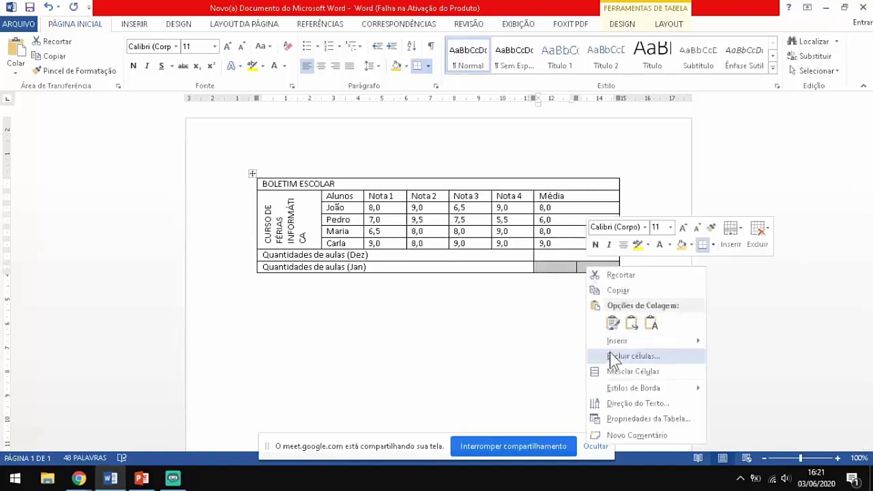
pyautogui.click(611, 371)
# Enter 15 as the class count for the Dez row and 20 for the Jan row.
pyautogui.click(553, 256)
pyautogui.write('15')
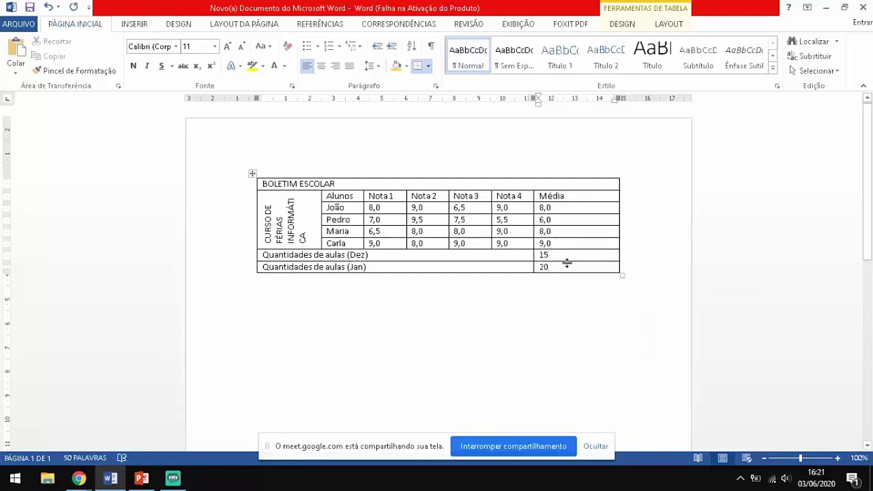
pyautogui.click(527, 288)
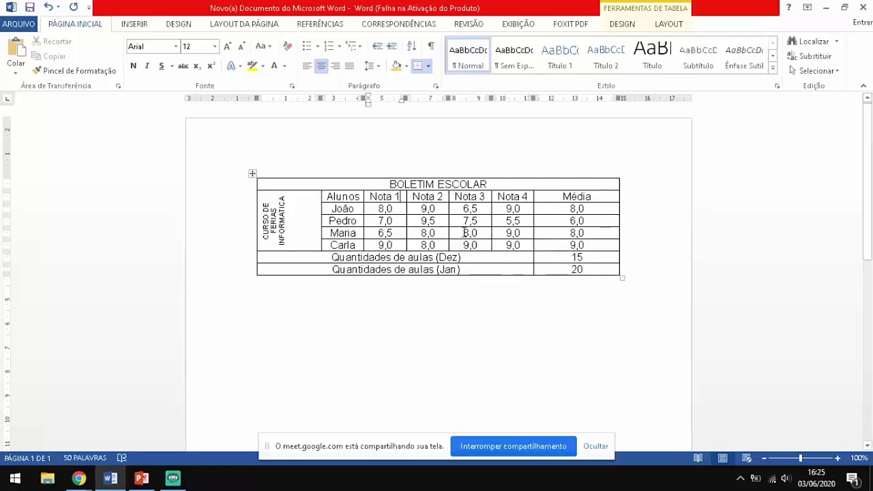
pyautogui.click(447, 209)
pyautogui.click(393, 233)
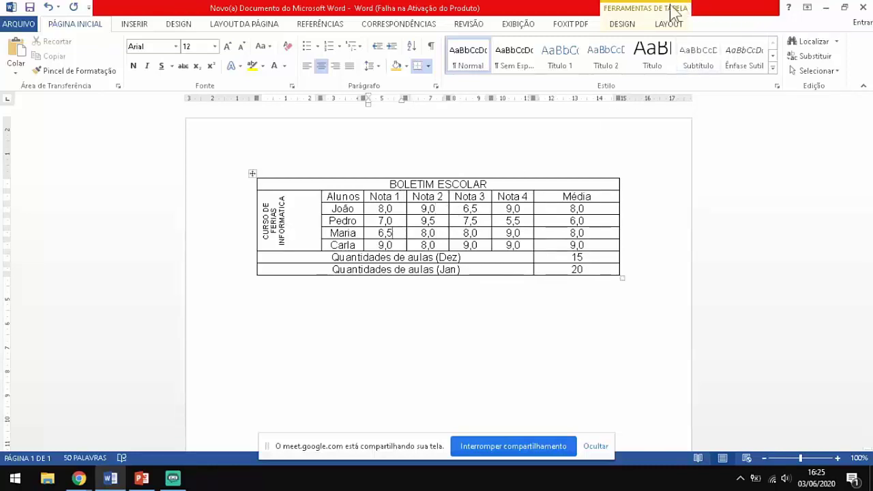
pyautogui.click(623, 27)
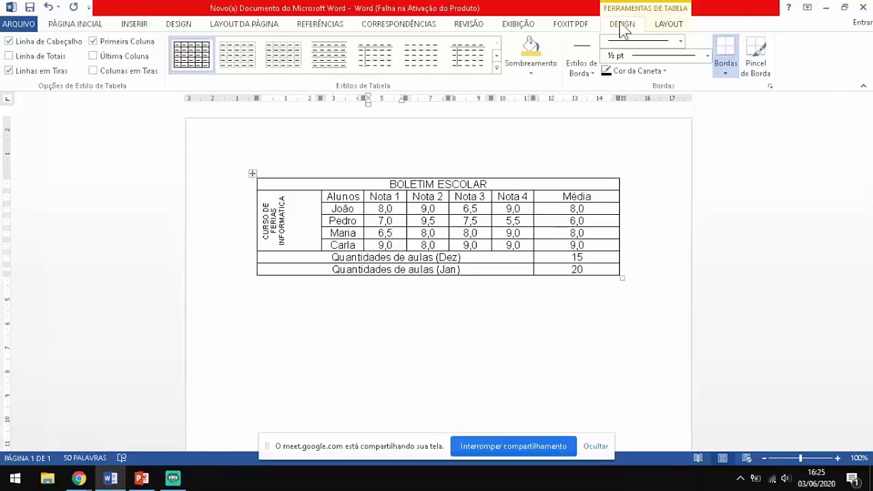
pyautogui.click(444, 223)
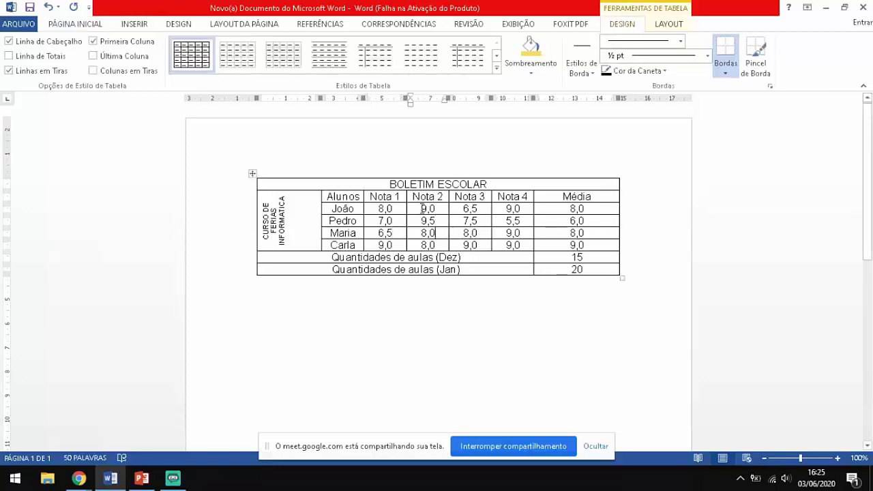
pyautogui.click(409, 307)
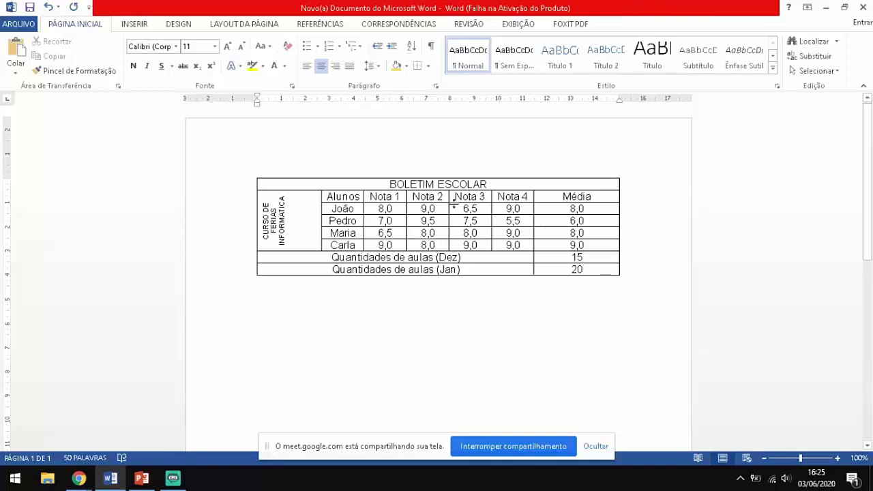
# Try light banded grid table styles in blue and green on the report card table.
pyautogui.click(530, 220)
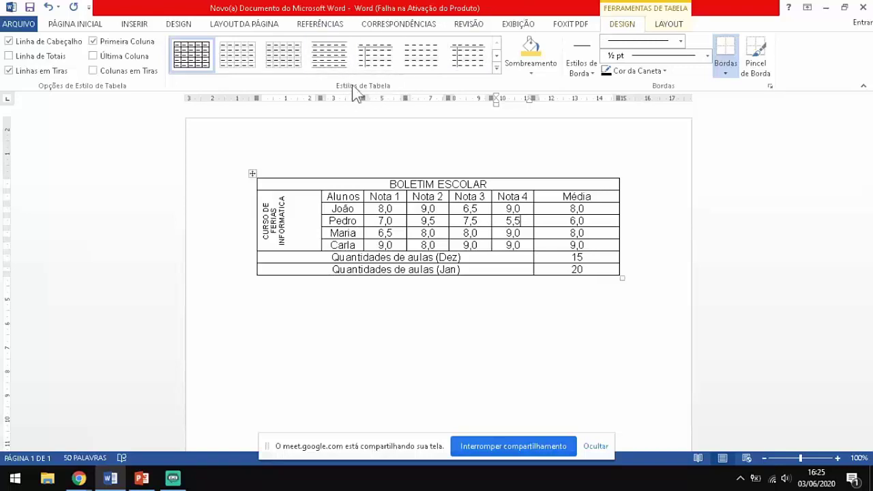
pyautogui.click(497, 69)
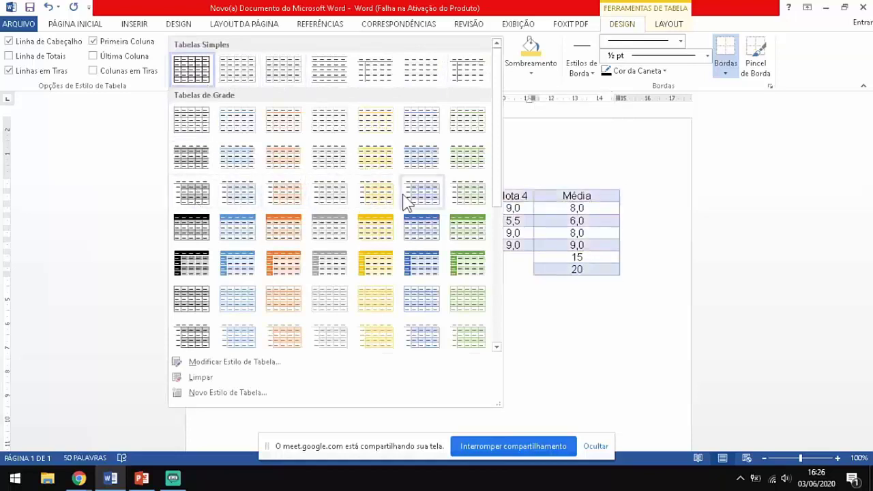
pyautogui.click(296, 194)
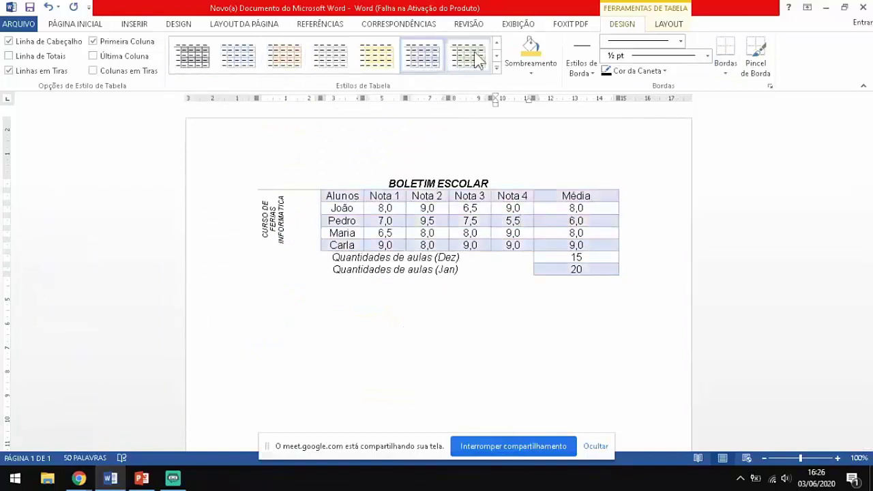
# Try the gold and orange grid table styles with a solid-coloured header row and first column.
pyautogui.click(496, 67)
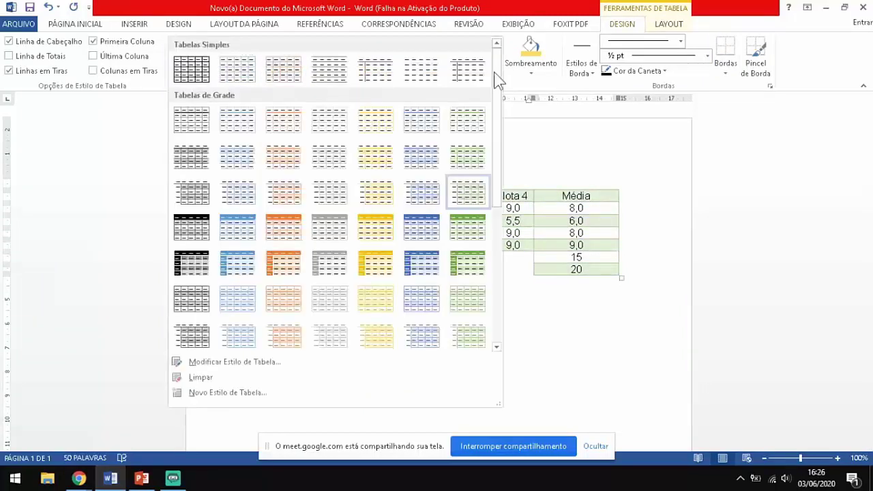
pyautogui.click(380, 271)
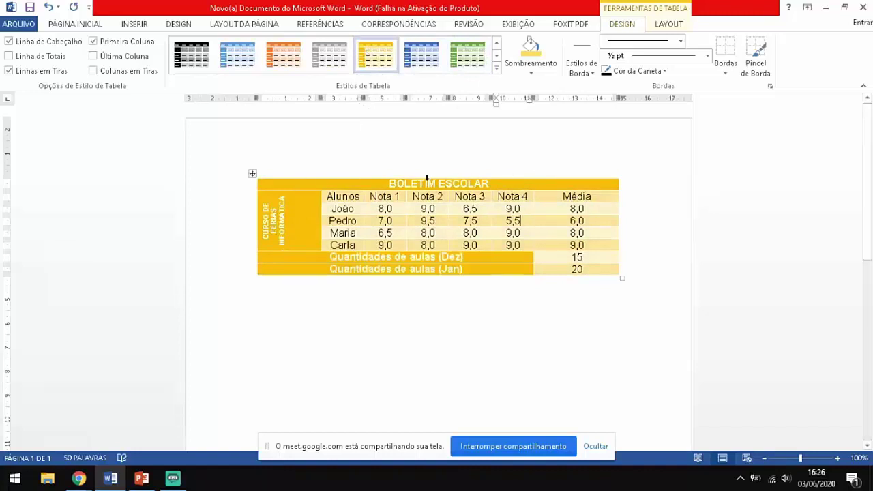
pyautogui.click(285, 62)
# Try the orange list style with a solid header row, followed by the light blue banded grid style.
pyautogui.click(497, 68)
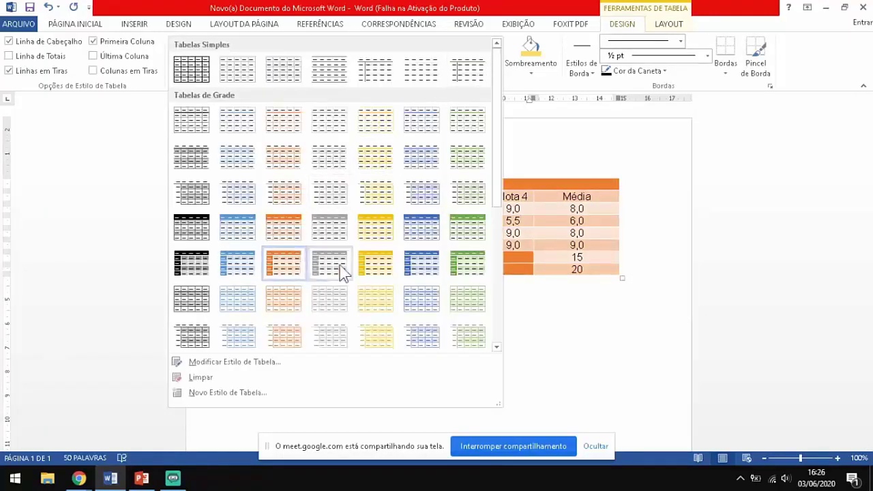
pyautogui.scroll(-5, 317, 271)
pyautogui.click(293, 247)
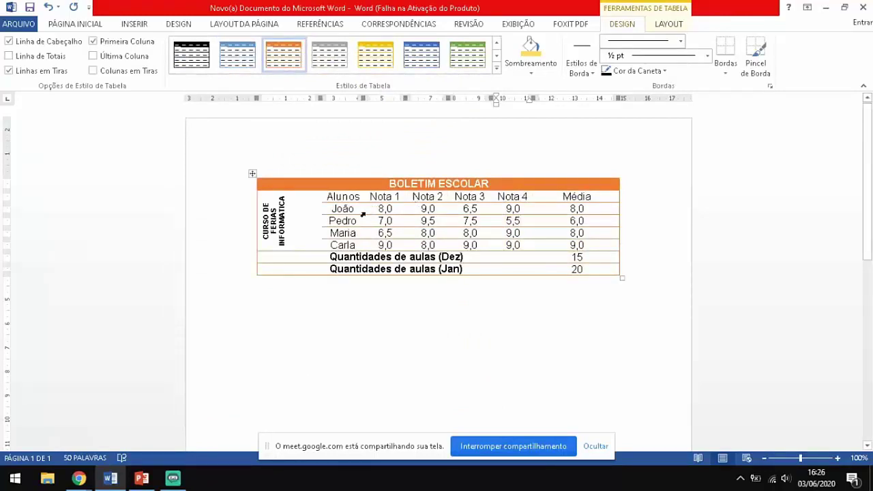
pyautogui.click(497, 68)
pyautogui.click(409, 187)
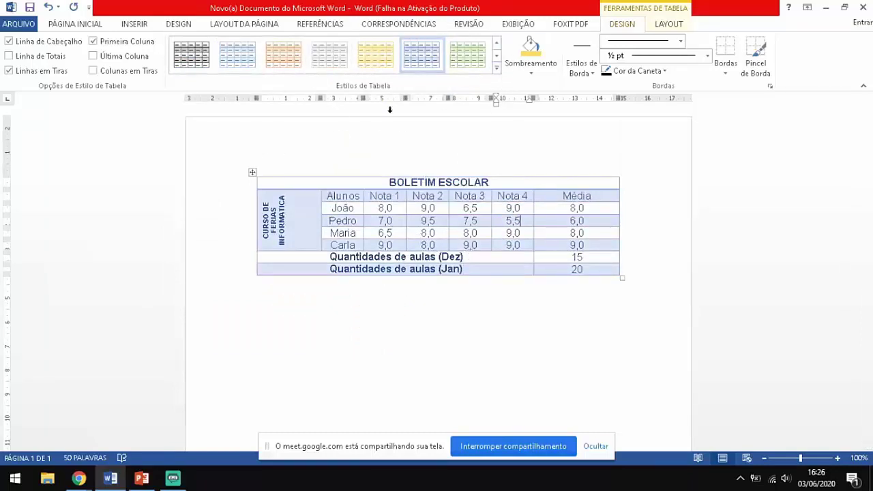
# Try the dark list table style that fills the whole report card with solid orange.
pyautogui.click(497, 67)
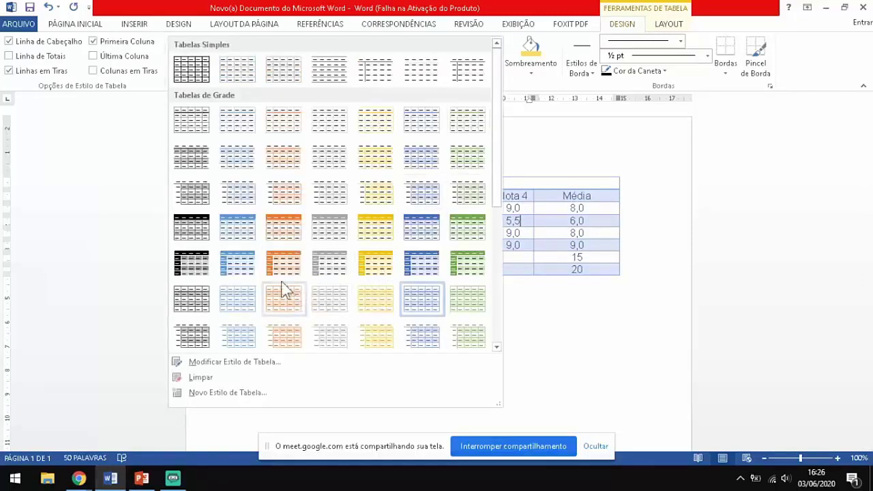
pyautogui.scroll(-3, 283, 279)
pyautogui.scroll(-3, 284, 280)
pyautogui.click(288, 265)
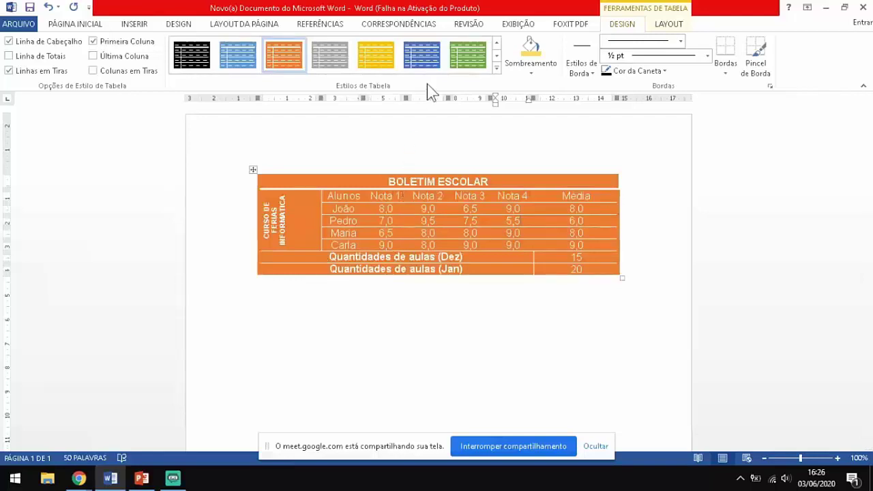
# Set the report card table back to the plain black grid style from the simple tables group.
pyautogui.click(497, 68)
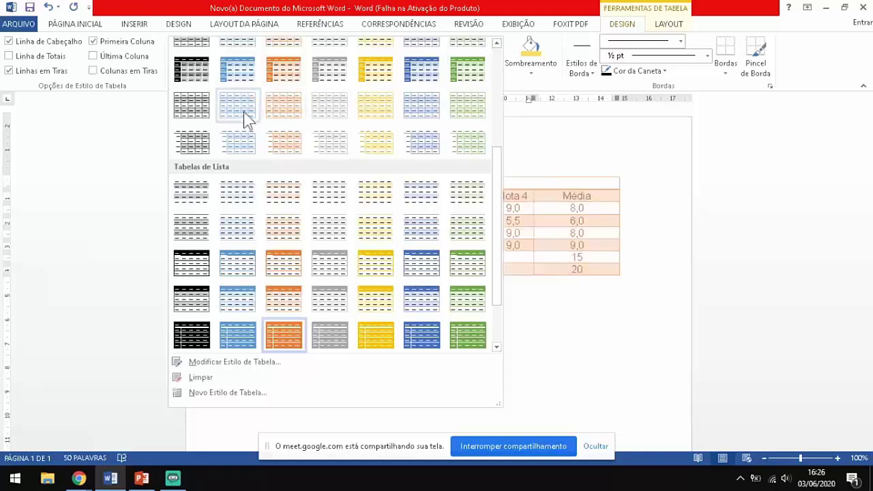
pyautogui.scroll(5, 231, 115)
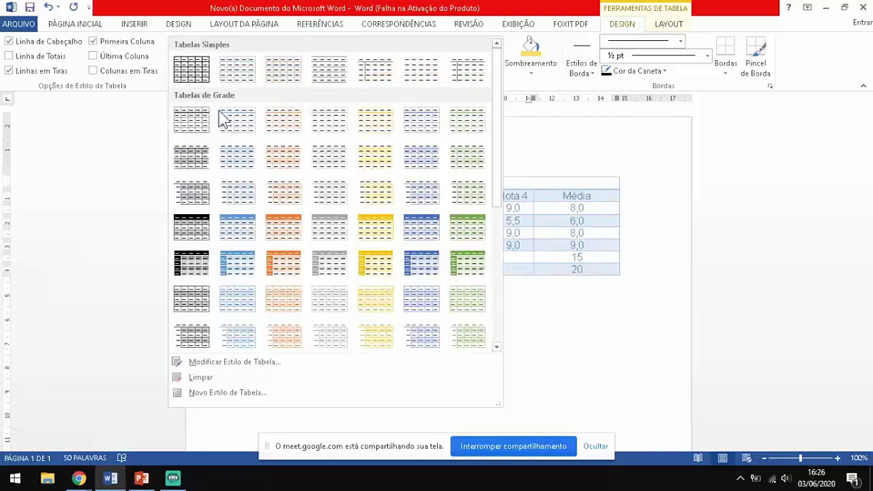
pyautogui.click(189, 69)
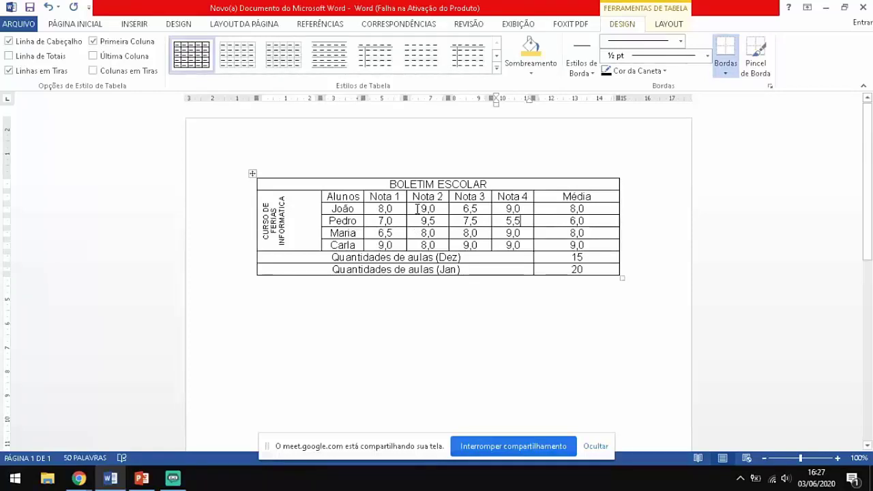
# Shade the "BOLETIM ESCOLAR" title cell with the standard light green colour.
pyautogui.click(87, 24)
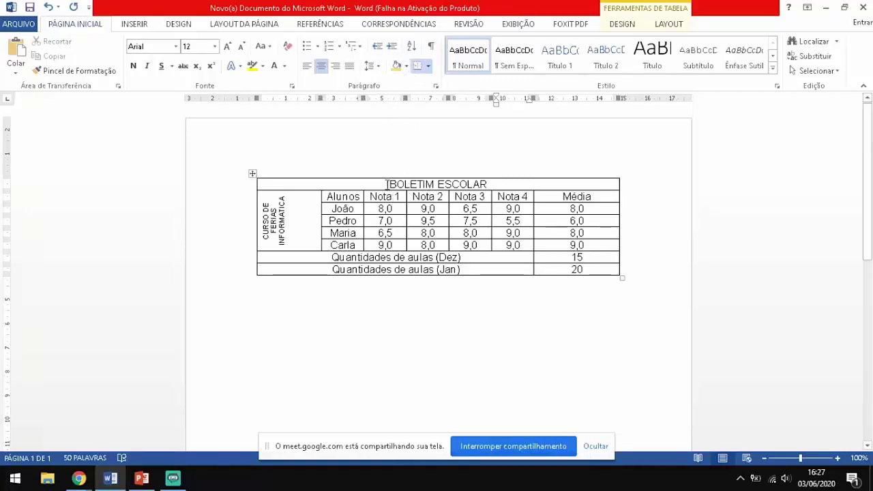
pyautogui.moveTo(386, 184); pyautogui.dragTo(481, 193)
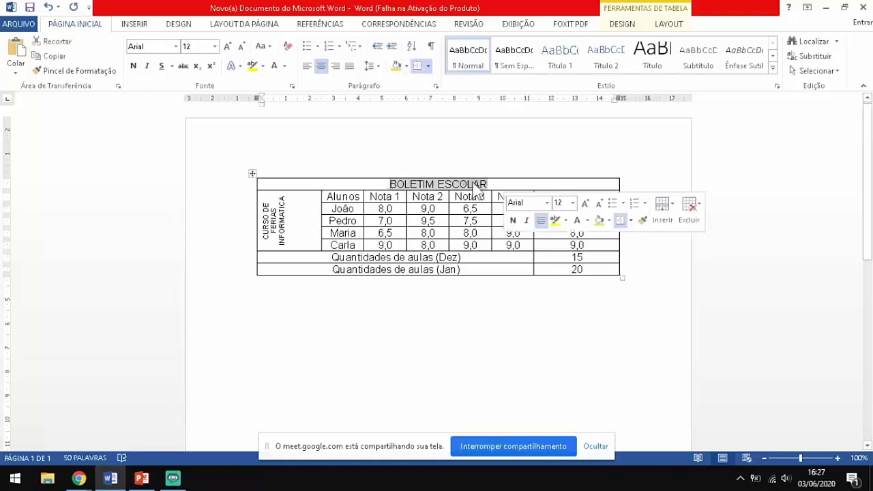
pyautogui.click(407, 67)
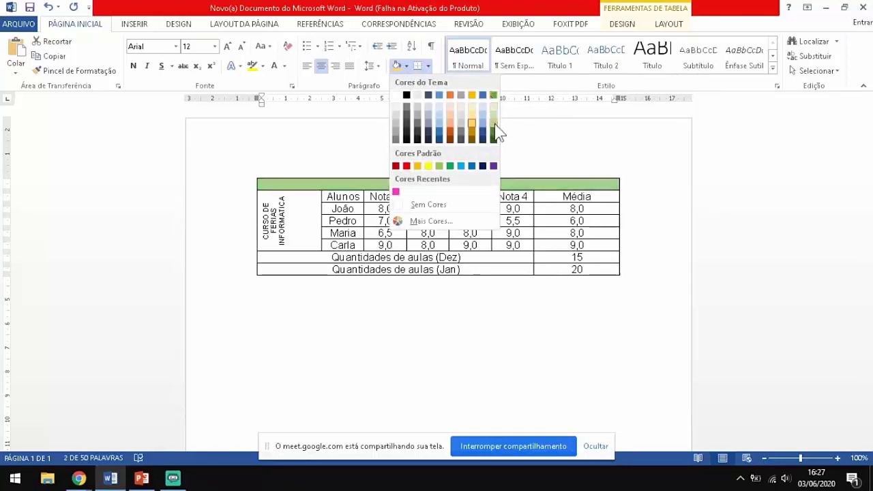
pyautogui.click(439, 166)
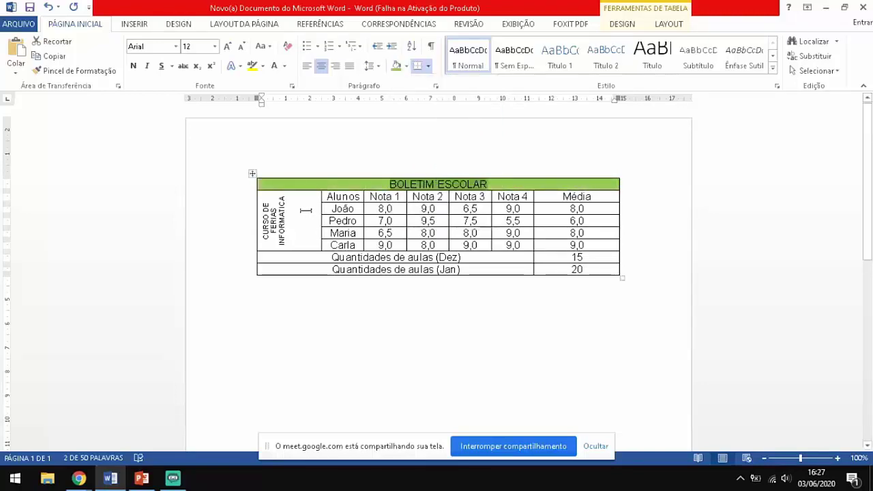
# Apply the same light green shading to the "Quantidades de aulas (Dez)" and "Quantidades de aulas (Jan)" label cells.
pyautogui.moveTo(294, 257); pyautogui.dragTo(528, 265)
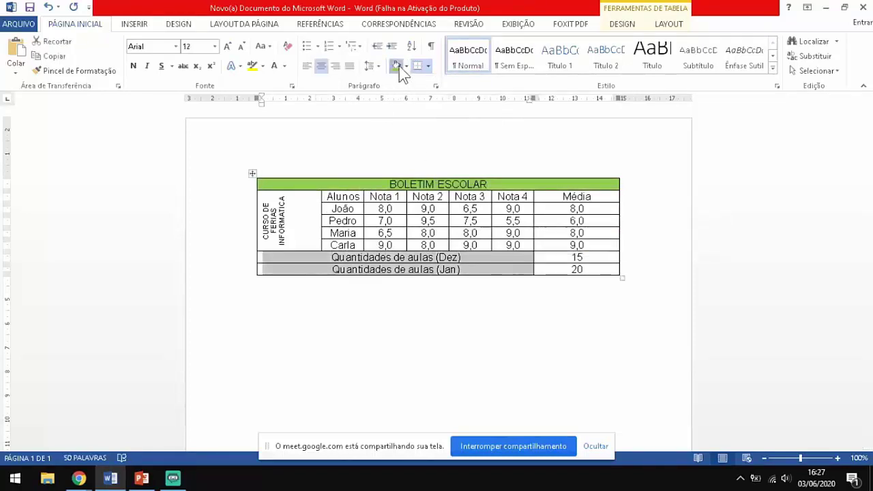
pyautogui.click(397, 66)
# Shade the rotated "CURSO DE FERIAS INFORMATICA" cell with the recently used pink colour.
pyautogui.click(302, 196)
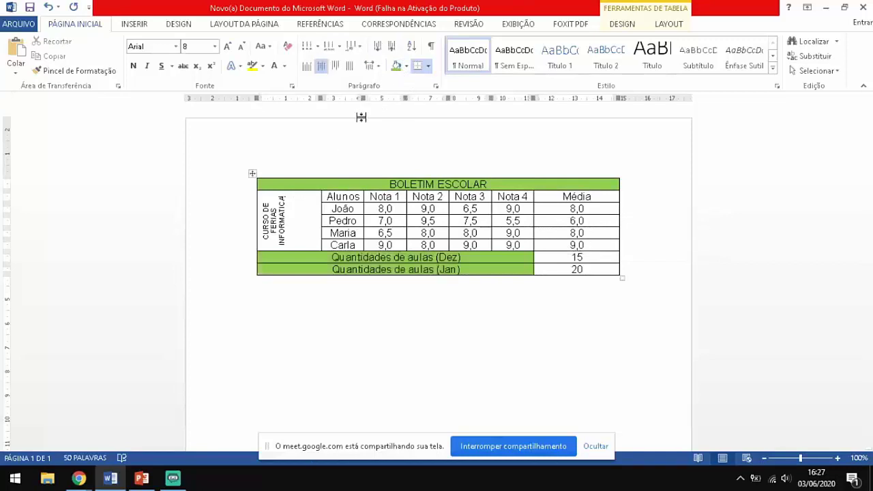
pyautogui.click(405, 67)
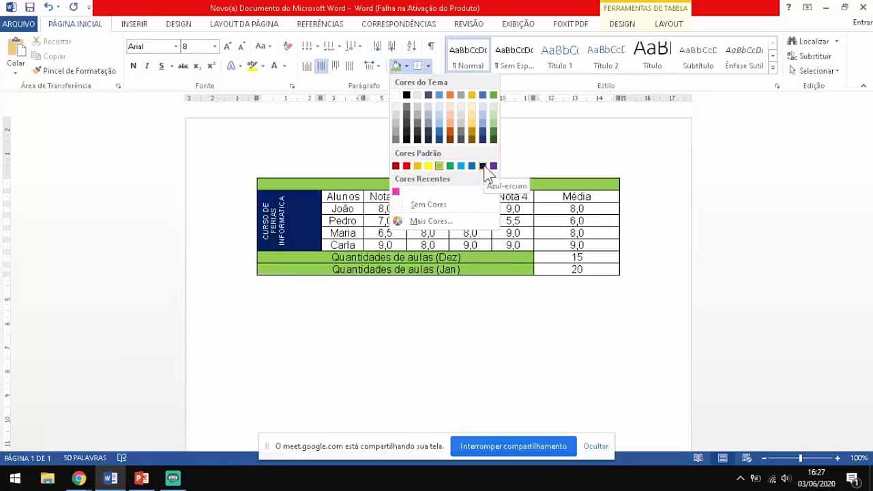
pyautogui.click(396, 190)
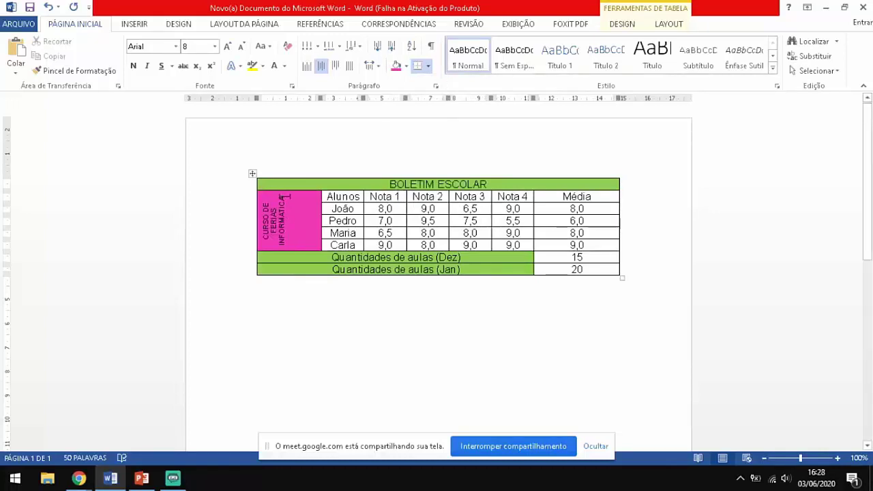
# Change the font colour of the rotated "CURSO DE FERIAS INFORMATICA" text to white.
pyautogui.moveTo(285, 197); pyautogui.dragTo(283, 238)
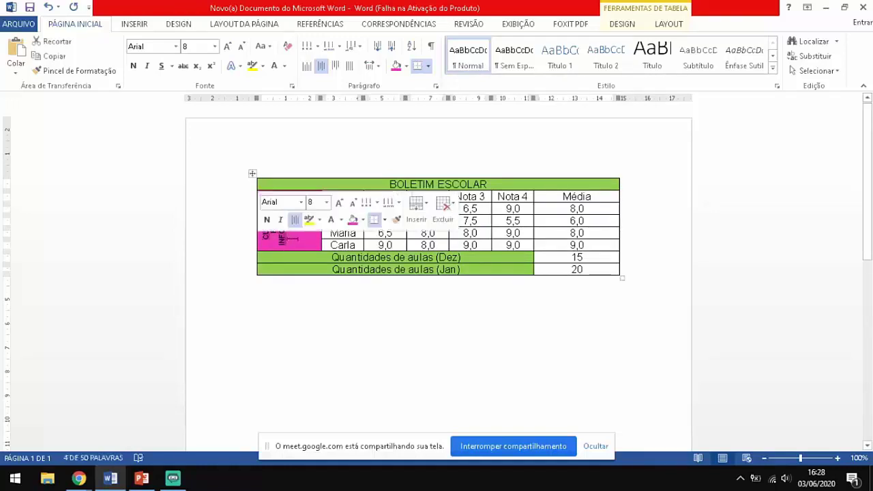
pyautogui.click(287, 187)
pyautogui.moveTo(285, 198); pyautogui.dragTo(253, 247)
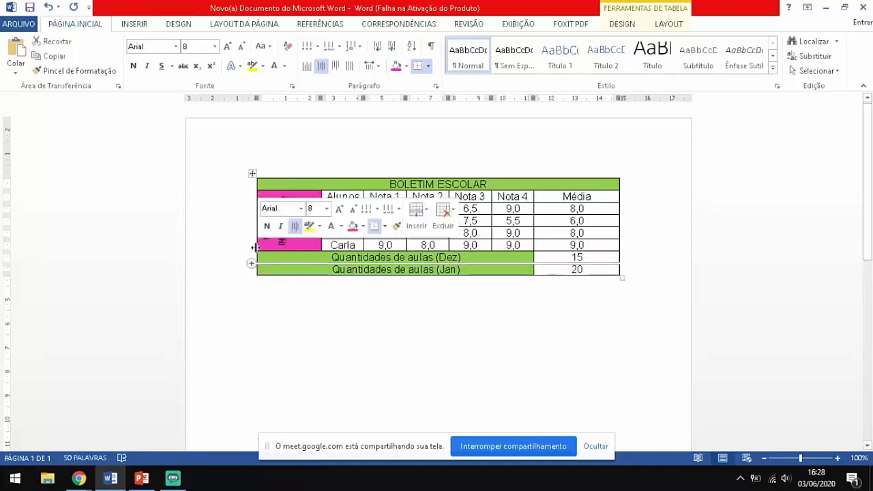
pyautogui.click(284, 66)
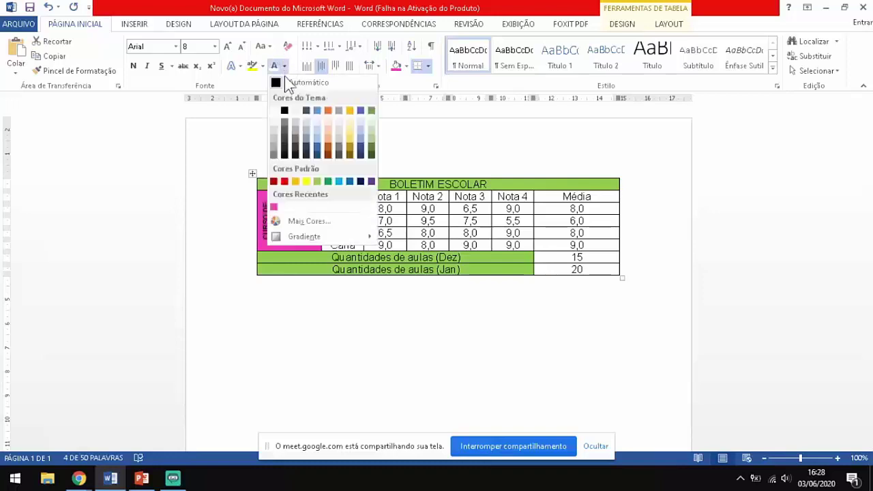
pyautogui.click(274, 110)
pyautogui.click(283, 218)
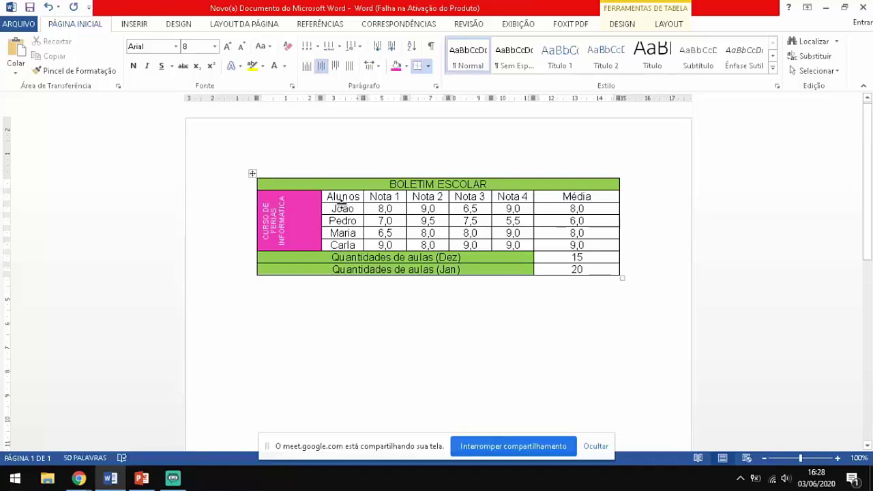
# Shade the block of student names and grades, from the "Alunos" through "Nota 4" columns, with a light gold theme colour.
pyautogui.moveTo(339, 197); pyautogui.dragTo(518, 246)
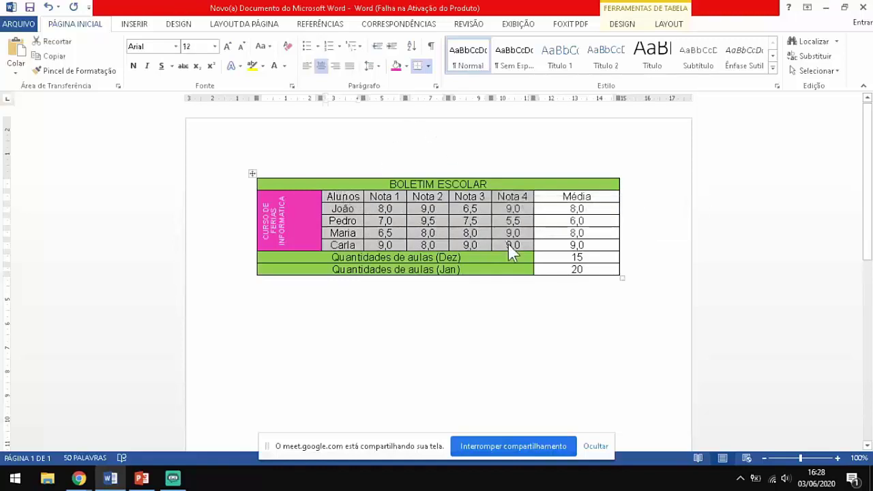
pyautogui.click(408, 66)
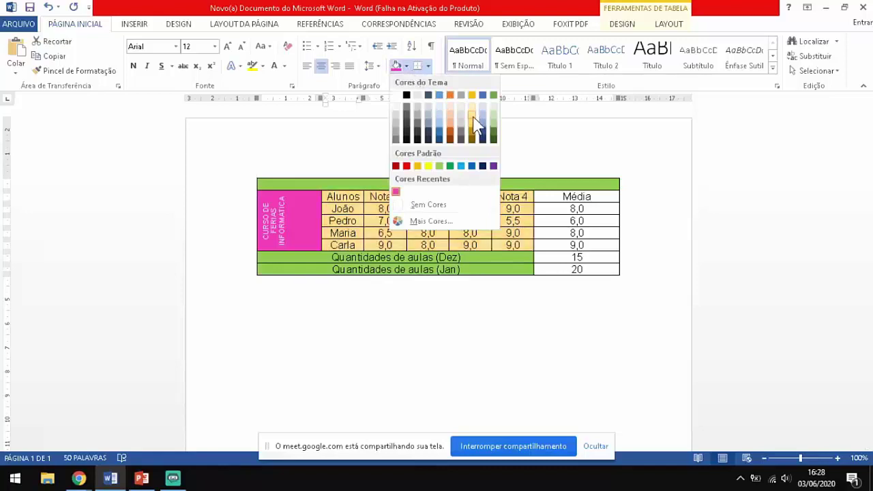
pyautogui.click(477, 121)
pyautogui.click(441, 236)
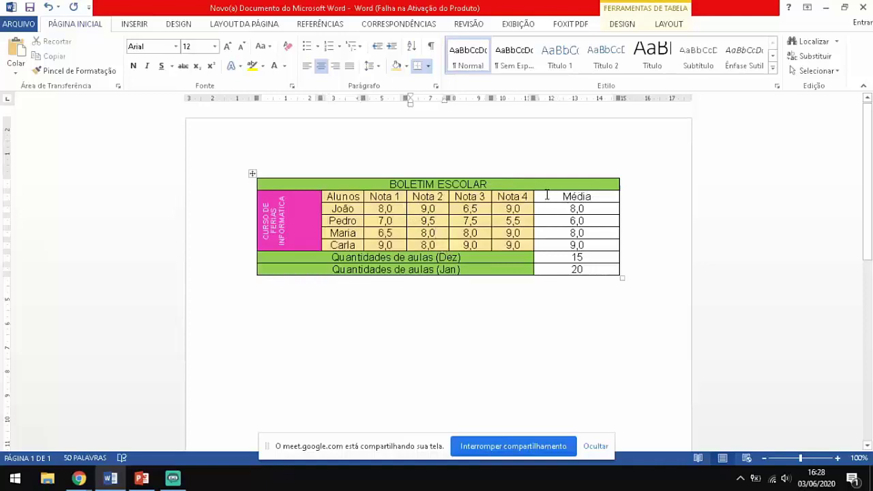
# Shade the "Média" column, including the two class count cells, with standard purple and make its text white.
pyautogui.moveTo(554, 196); pyautogui.dragTo(559, 266)
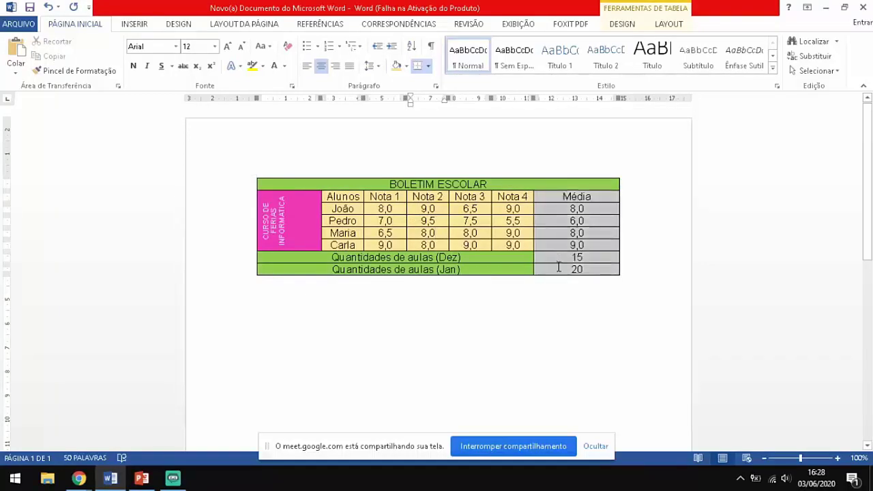
pyautogui.click(406, 66)
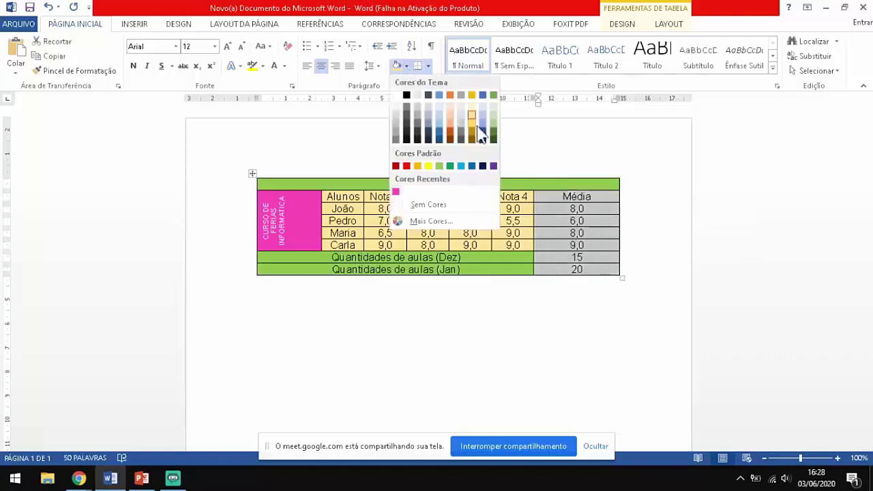
pyautogui.click(493, 166)
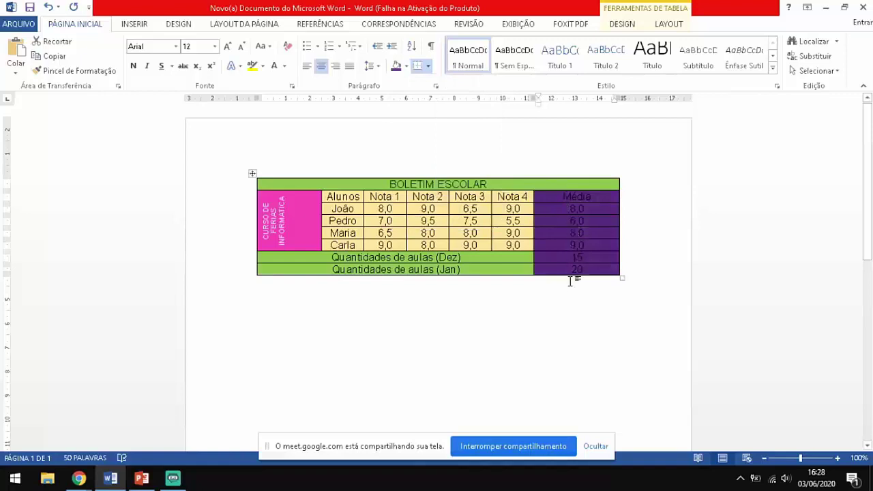
pyautogui.click(274, 65)
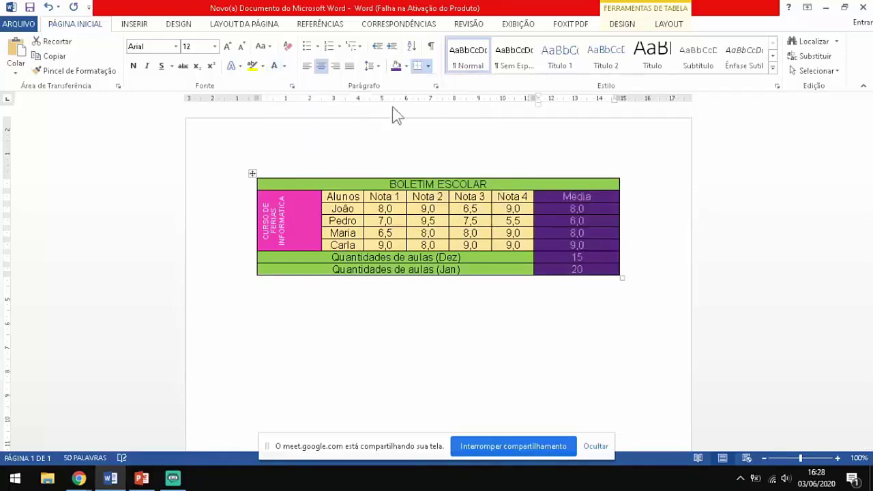
pyautogui.click(488, 299)
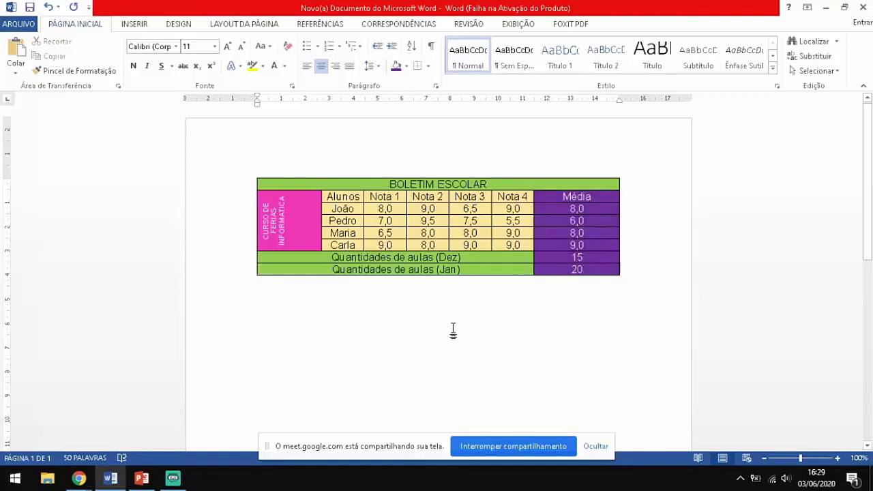
pyautogui.click(581, 222)
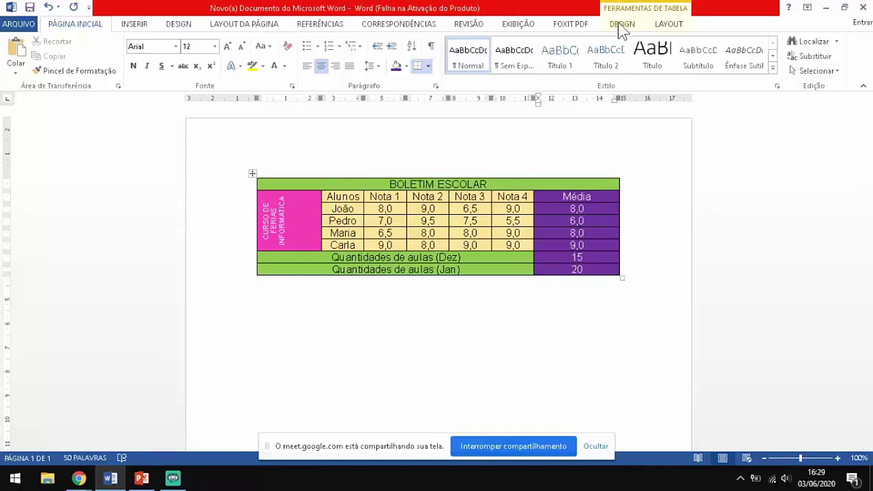
pyautogui.click(618, 27)
pyautogui.click(496, 68)
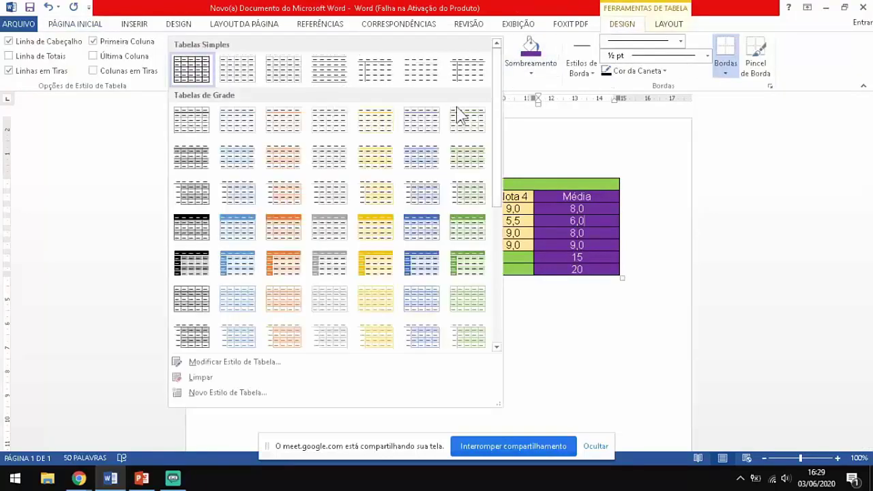
pyautogui.click(576, 197)
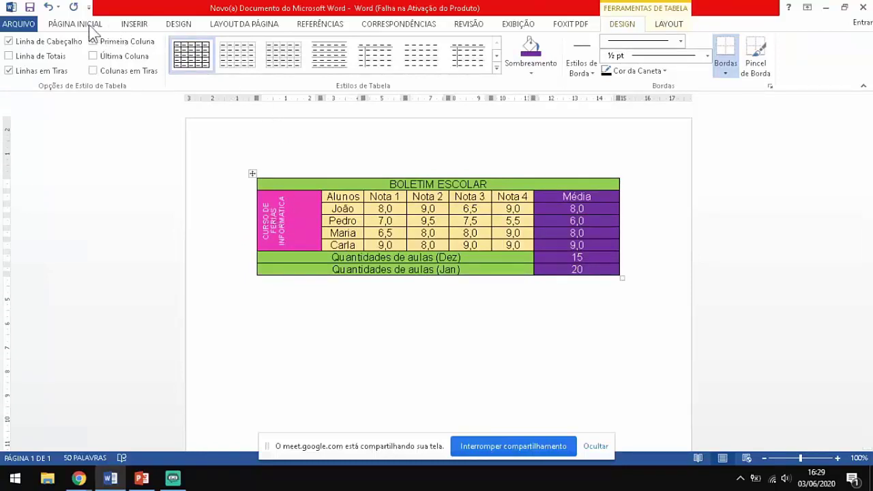
pyautogui.click(61, 26)
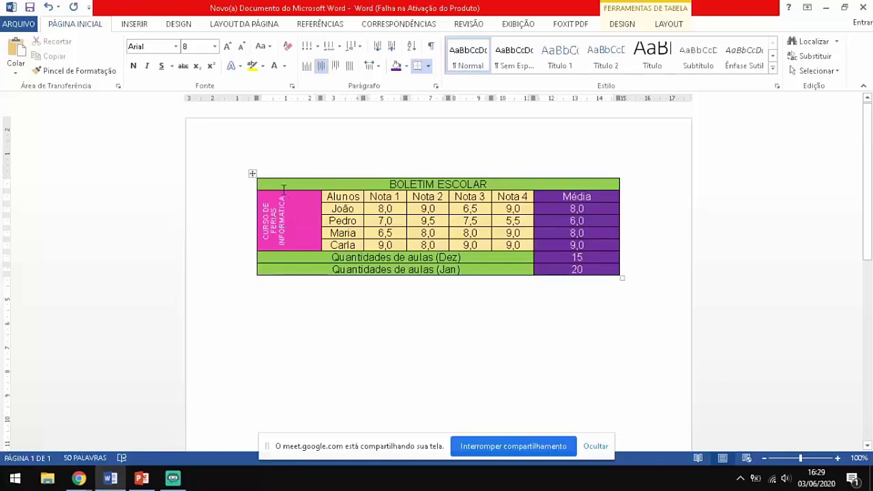
# Centre the rotated "CURSO DE FERIAS INFORMATICA" text both horizontally and vertically within its cell.
pyautogui.moveTo(280, 196); pyautogui.dragTo(259, 250)
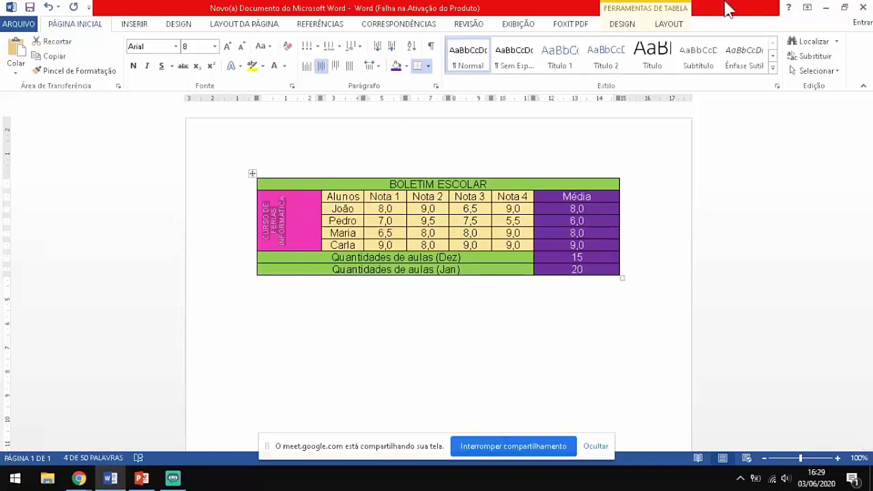
pyautogui.click(668, 27)
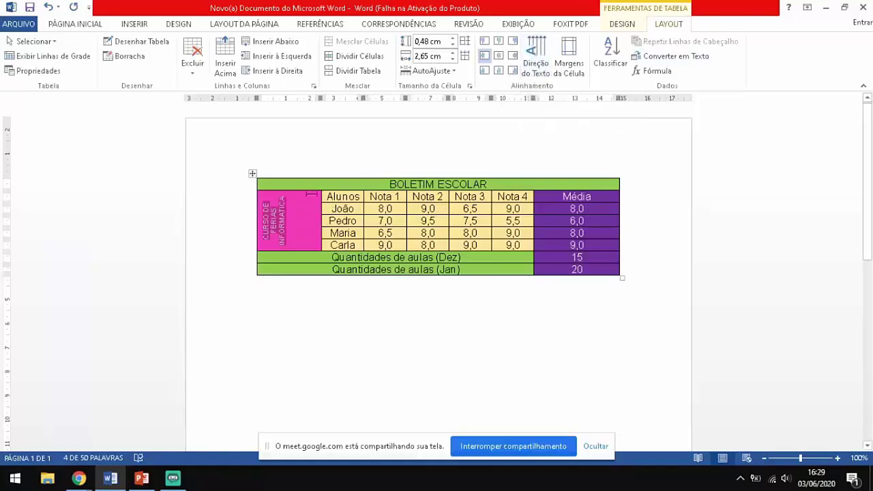
pyautogui.click(502, 61)
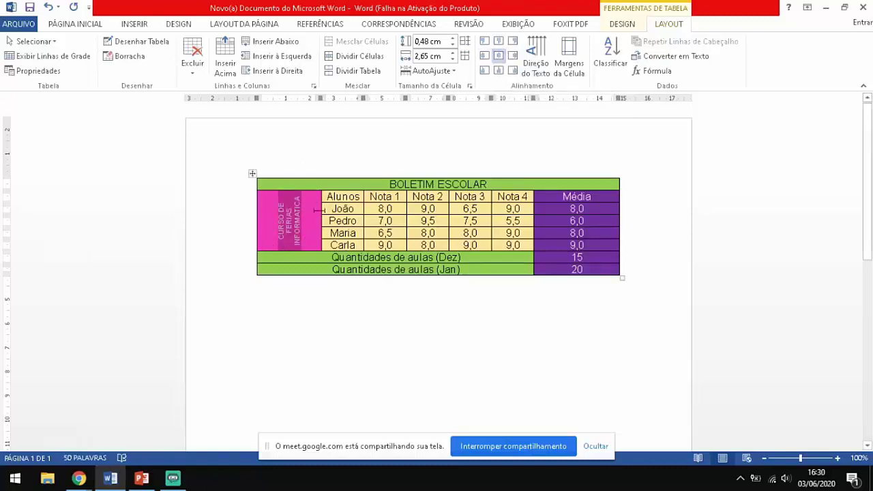
pyautogui.click(292, 221)
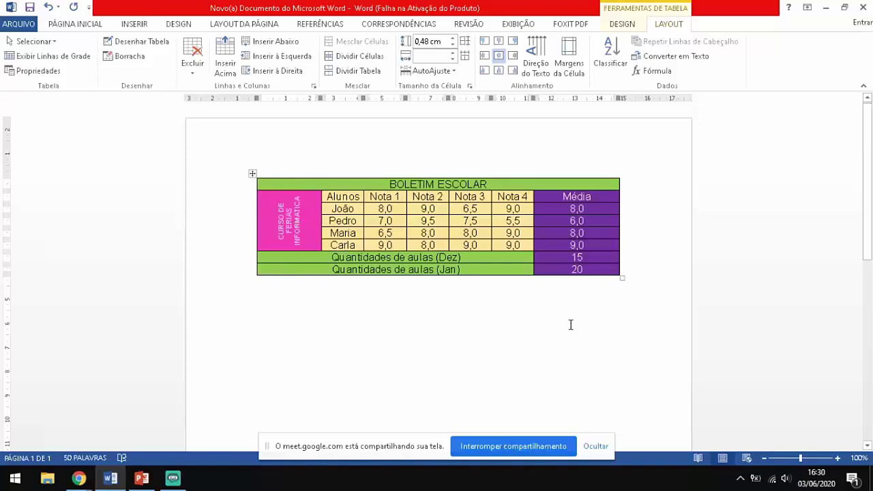
pyautogui.click(293, 292)
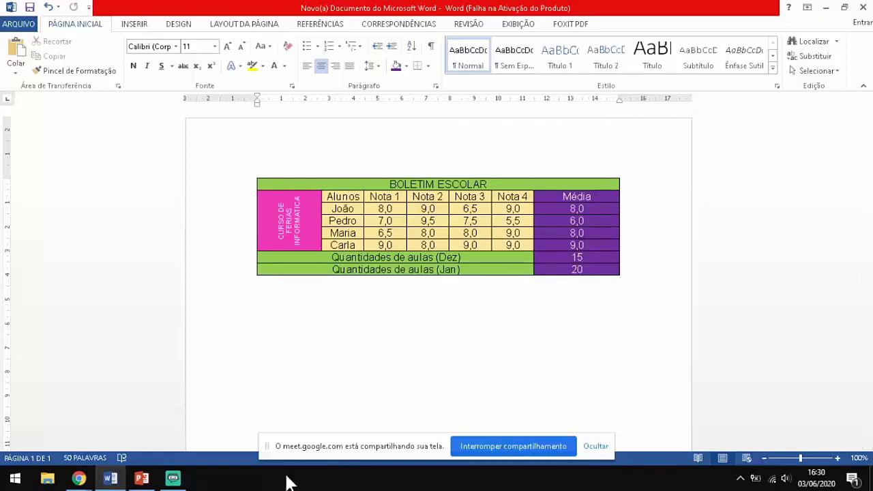
# Try a light blue theme shade as the page background colour.
pyautogui.click(181, 25)
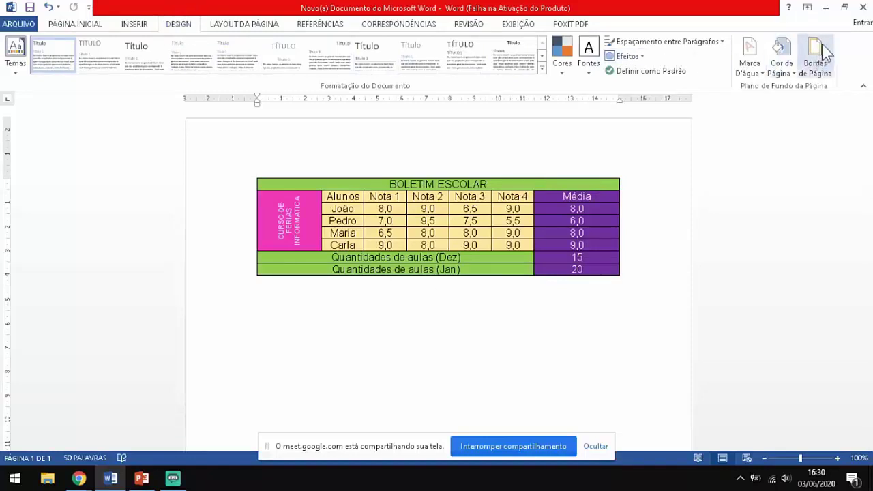
pyautogui.click(782, 65)
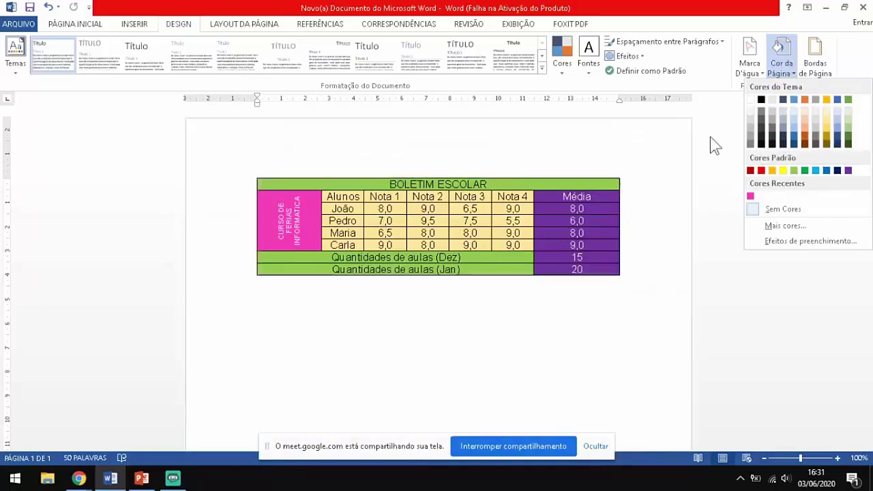
pyautogui.click(839, 138)
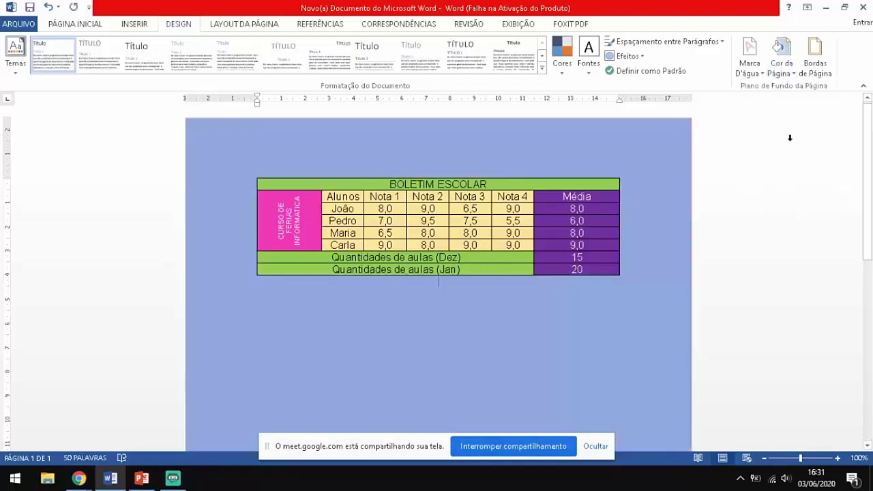
# Set the page background colour to a darker blue shade from the same theme colour column.
pyautogui.click(782, 61)
pyautogui.click(836, 140)
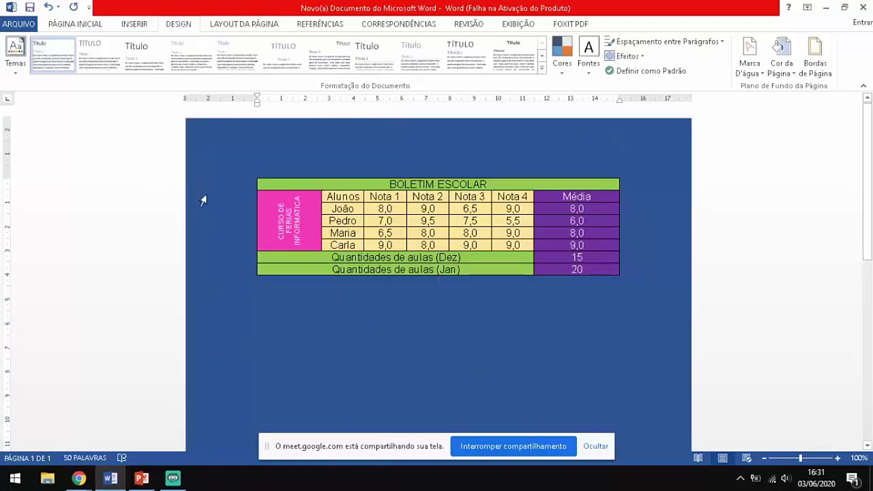
pyautogui.scroll(-5, 241, 257)
pyautogui.scroll(5, 242, 264)
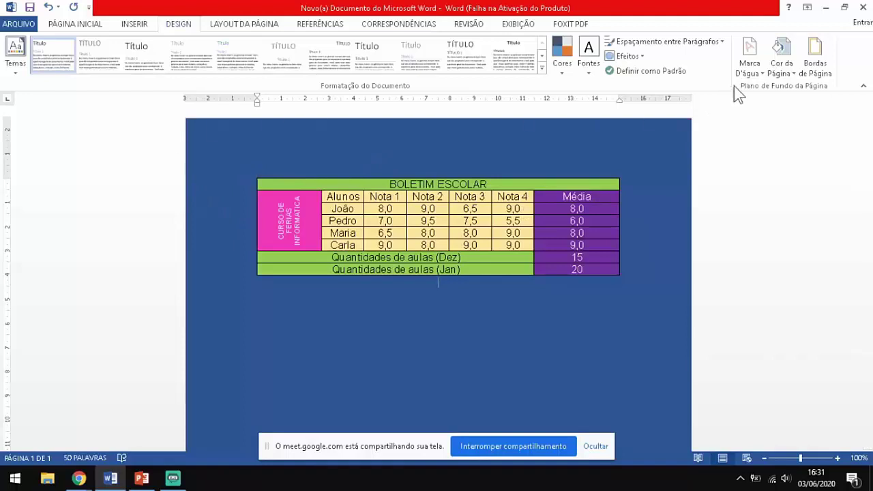
pyautogui.click(781, 58)
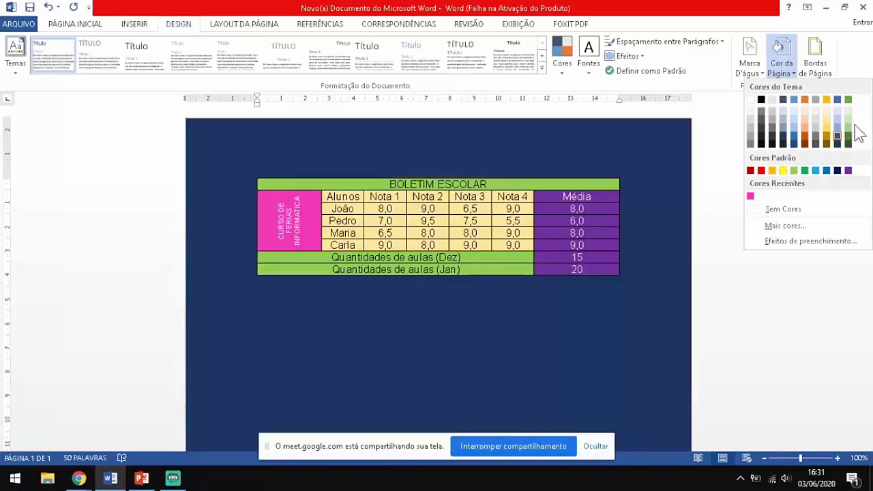
pyautogui.click(837, 137)
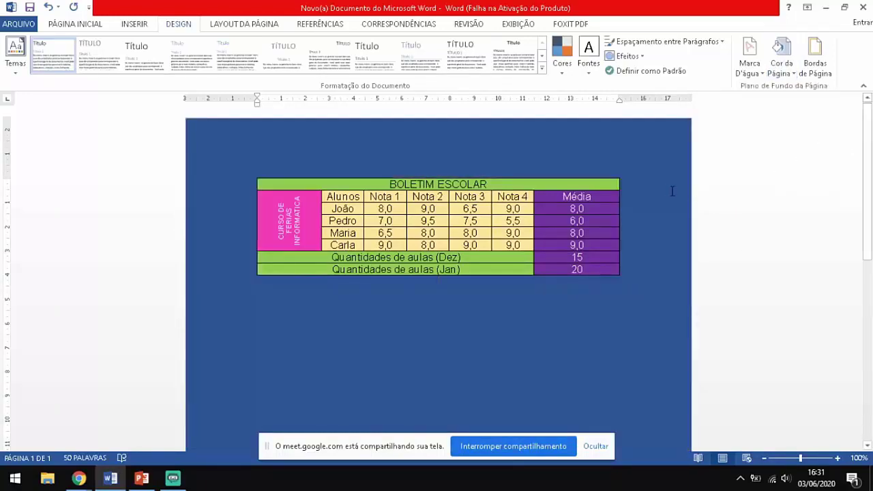
pyautogui.click(431, 290)
pyautogui.click(289, 221)
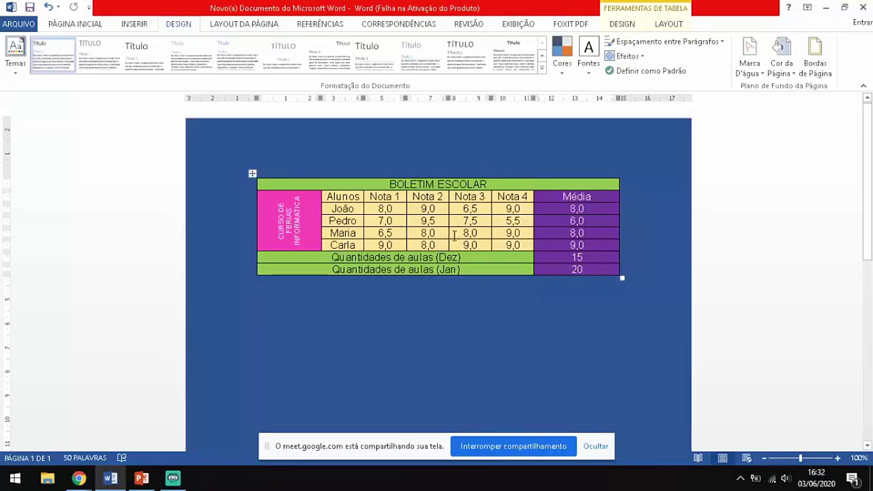
pyautogui.moveTo(370, 198); pyautogui.dragTo(555, 269)
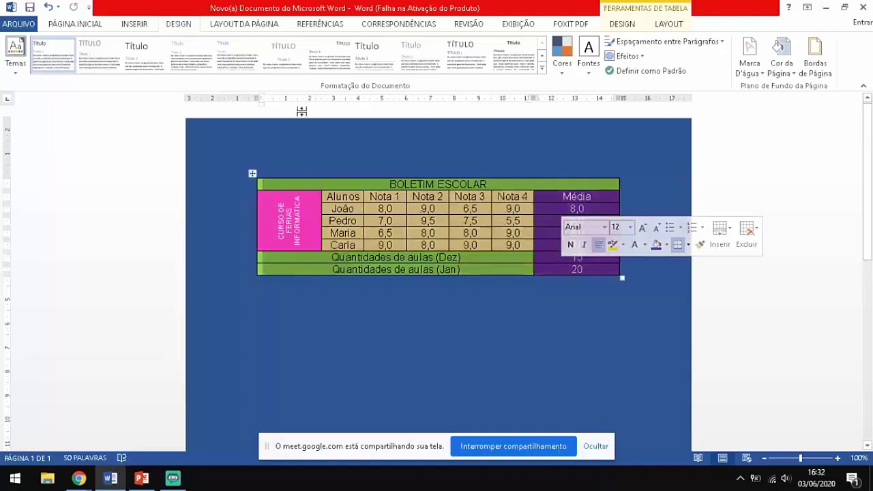
pyautogui.click(66, 22)
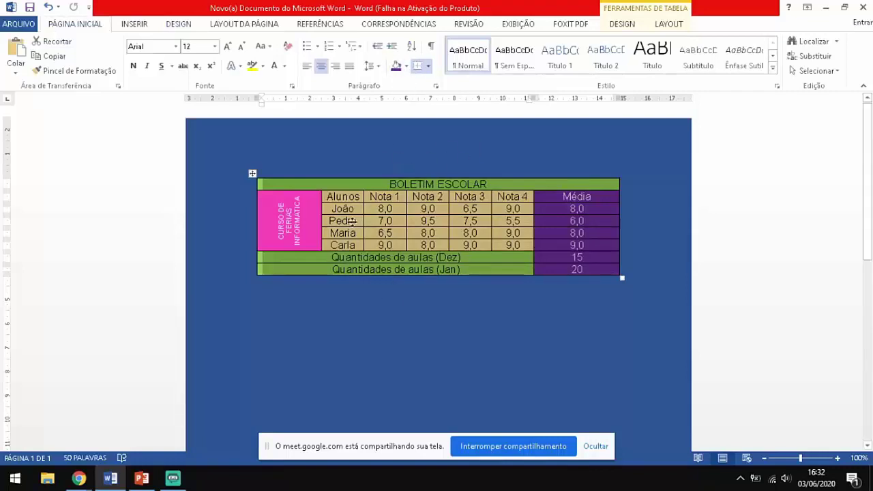
pyautogui.click(387, 209)
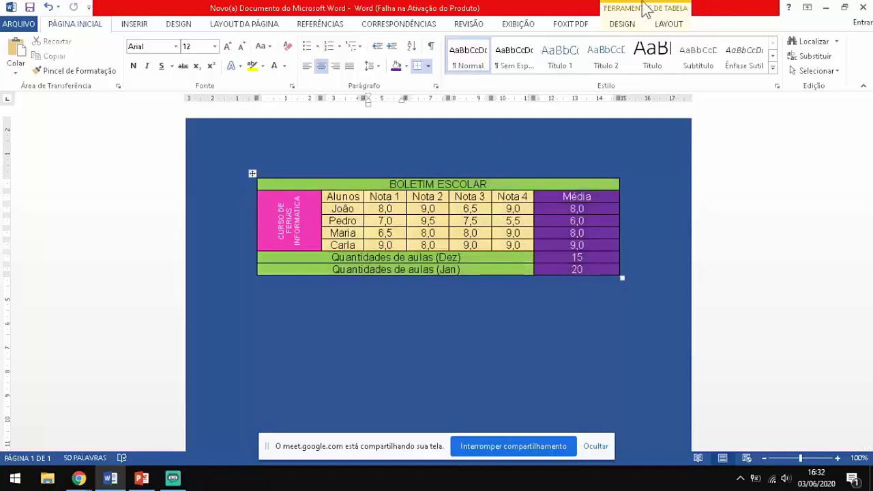
# Look through the gallery of table styles and the table layout options available for the report card table.
pyautogui.click(622, 27)
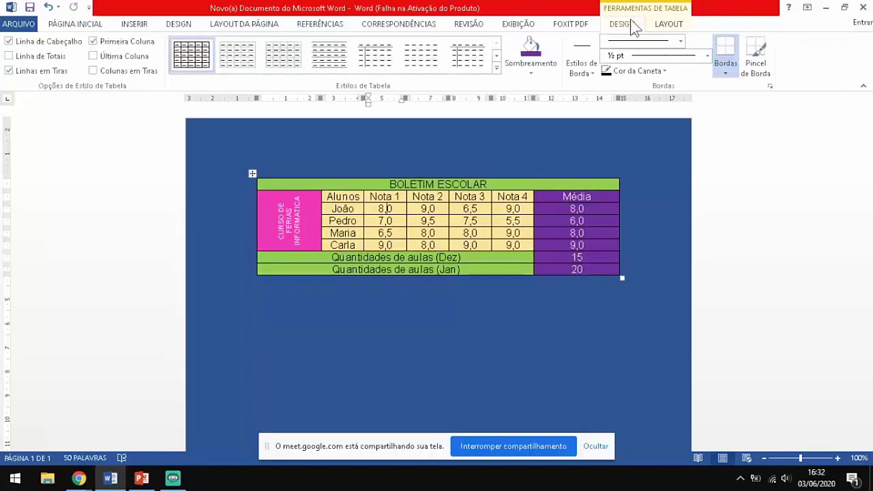
pyautogui.click(495, 70)
pyautogui.scroll(-3, 338, 160)
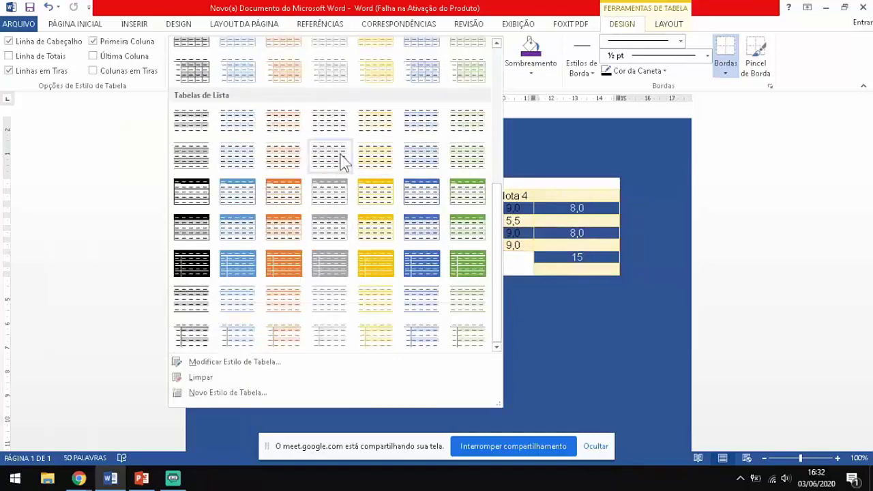
pyautogui.scroll(3, 362, 232)
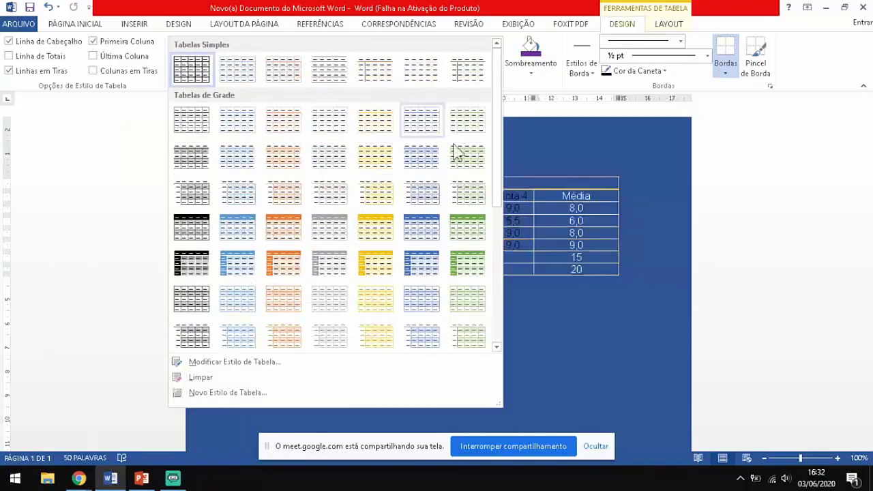
pyautogui.click(594, 152)
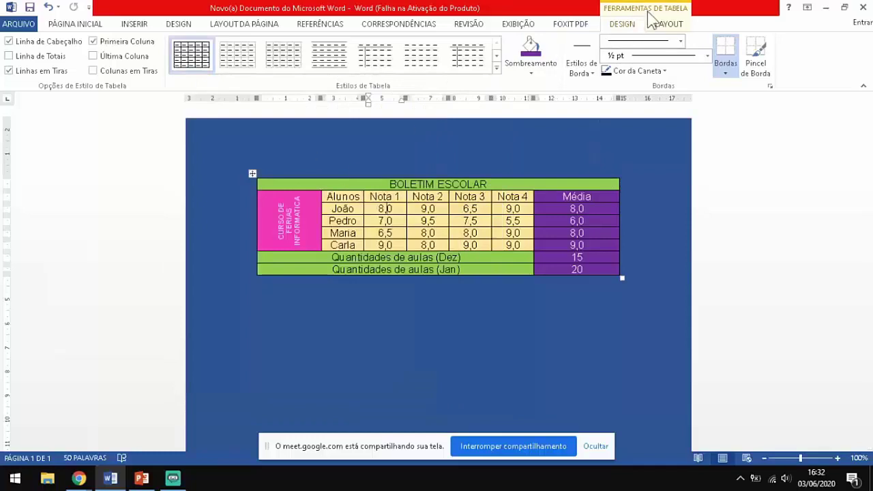
pyautogui.click(665, 26)
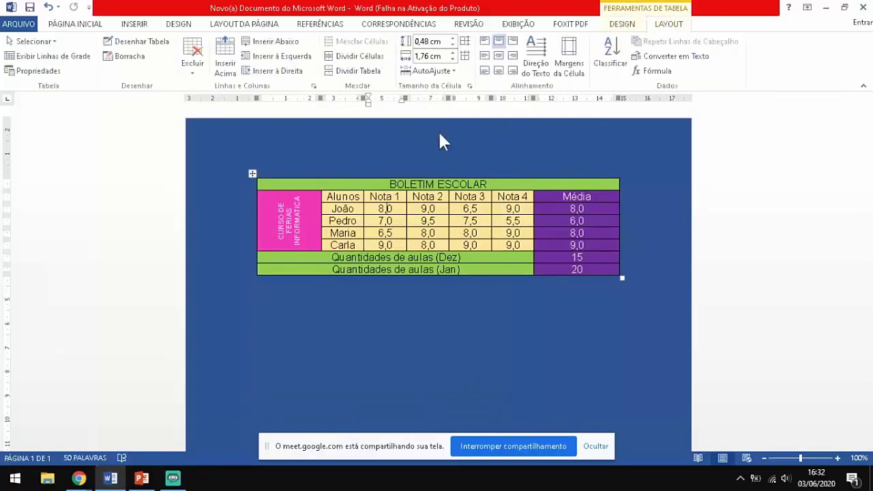
pyautogui.click(311, 208)
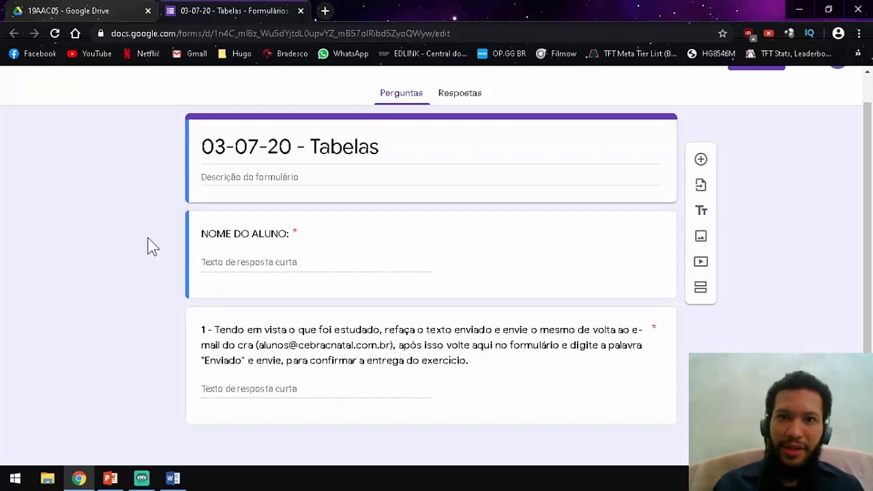
# Switch to the Word document 03-07-20 - Tabelas and review its text, picture, task table with icons and bulleted list.
pyautogui.click(172, 478)
pyautogui.scroll(4, 436, 207)
pyautogui.scroll(-2, 436, 207)
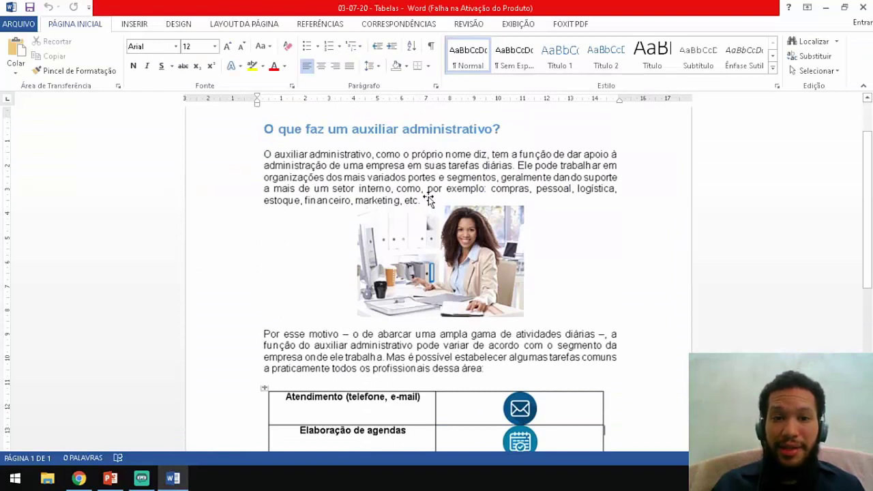
pyautogui.click(387, 204)
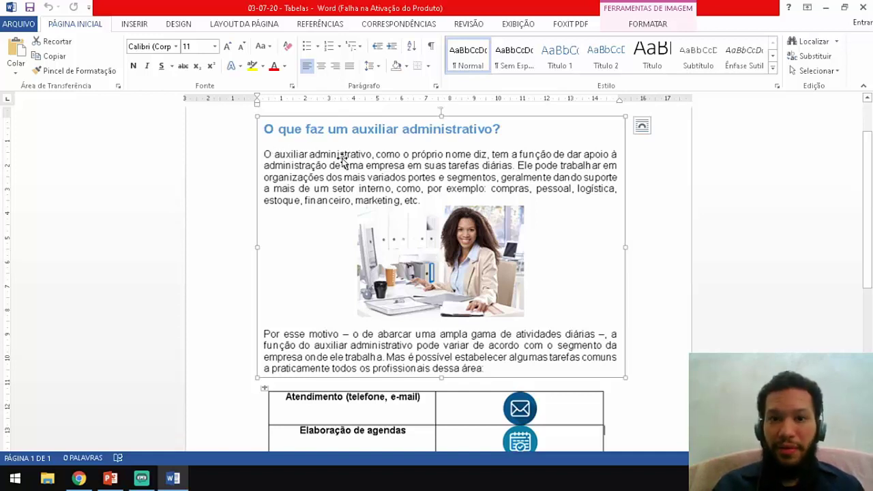
pyautogui.scroll(-5, 343, 161)
pyautogui.click(397, 251)
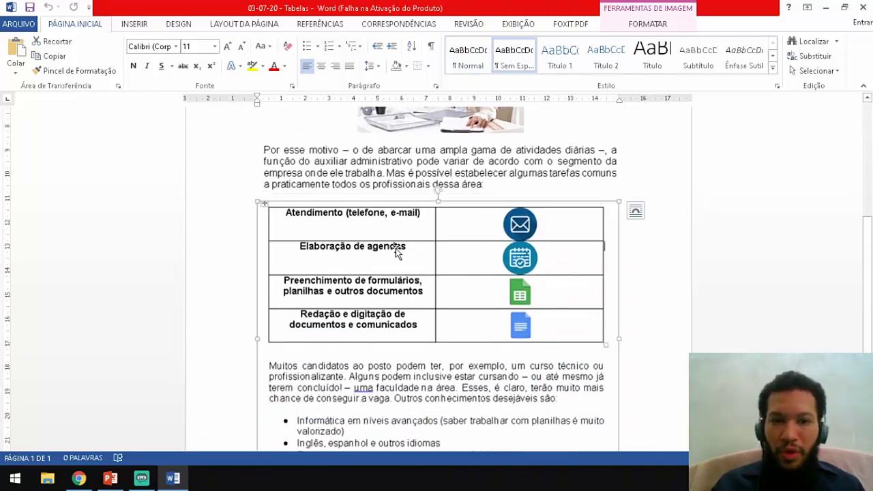
pyautogui.scroll(-2, 397, 251)
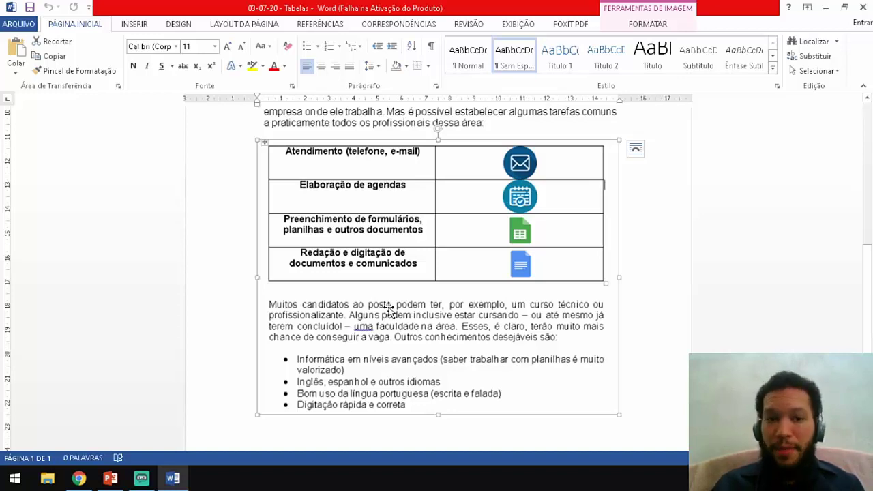
# Revisit the 03-07-20 - Tabelas form in Chrome, and switch to the PowerPoint presentation to view the "Previsão do próximo conteúdo" slide.
pyautogui.click(79, 478)
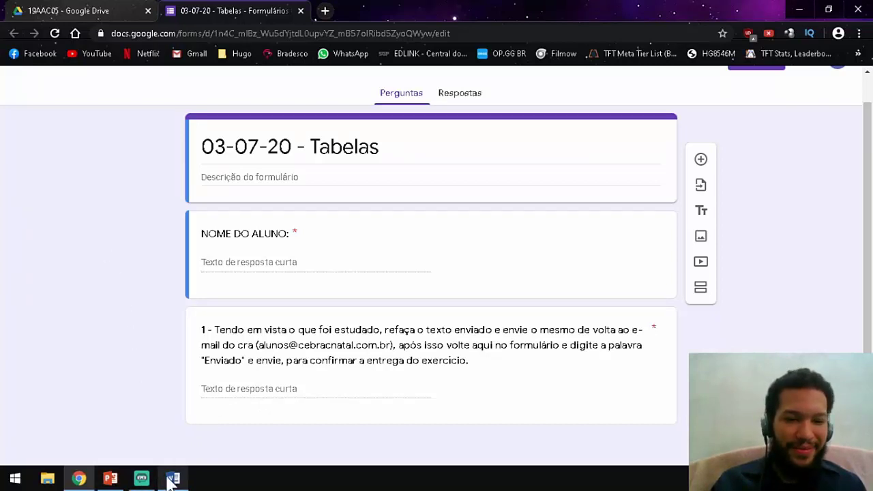
pyautogui.click(110, 478)
pyautogui.click(176, 279)
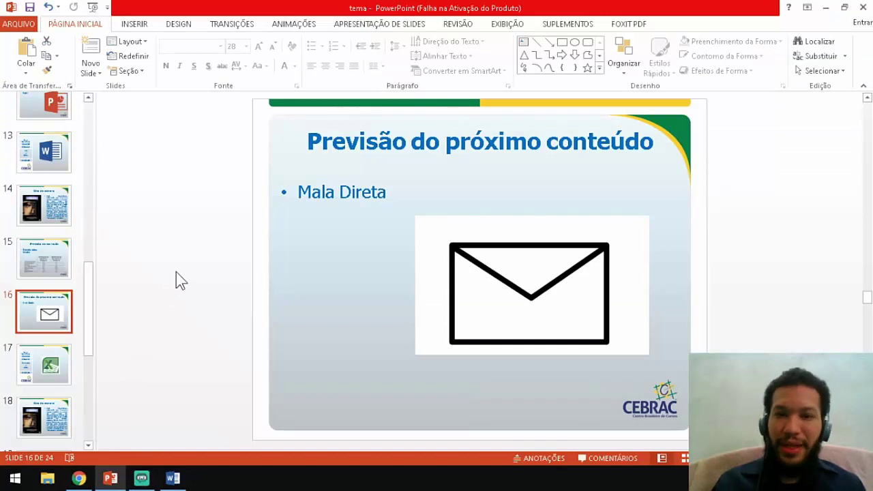